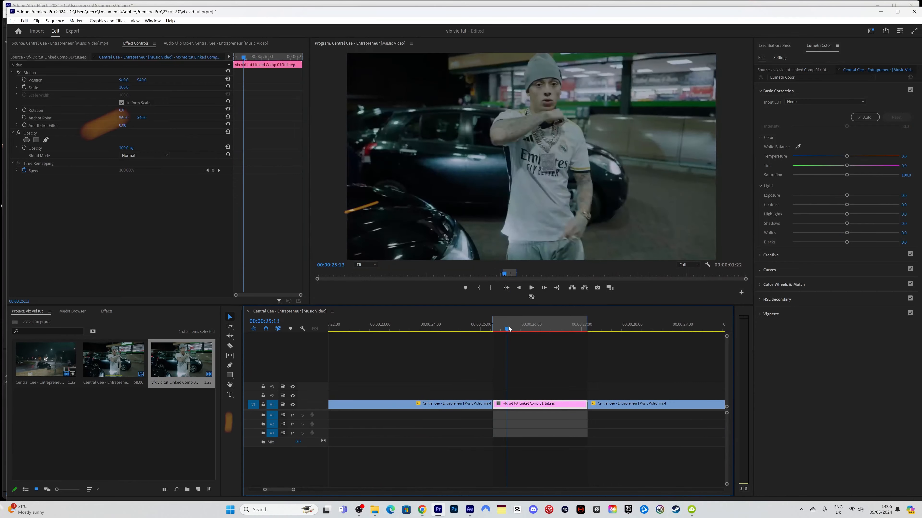
Step: Review the linked composition clip and surrounding footage in the sequence, and check its option for replacement with an After Effects composition
{"action": "key", "text": "space"}
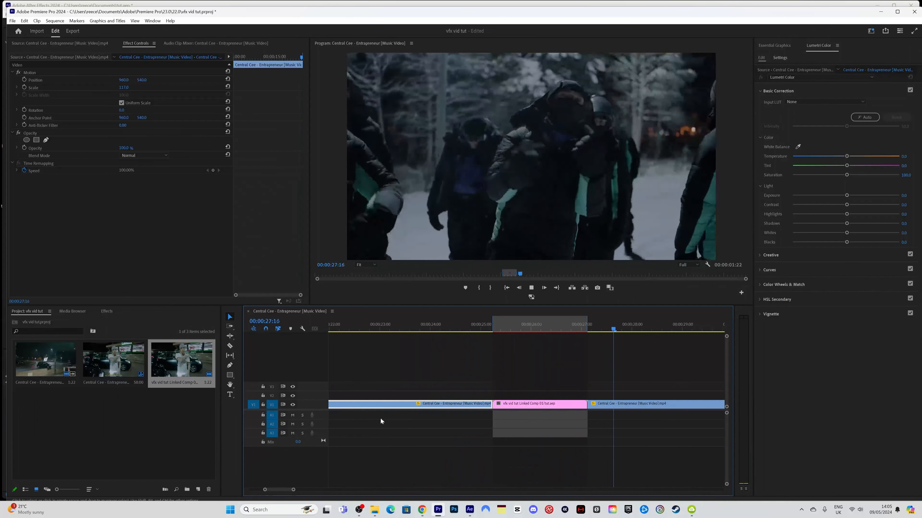
{"action": "left_click_drag", "start_coordinate": [294, 490], "coordinate": [388, 489]}
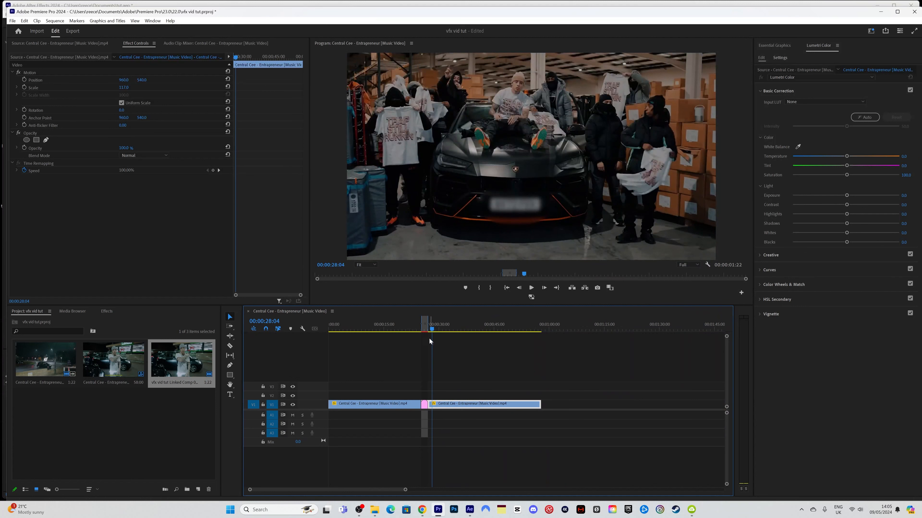
{"action": "left_click_drag", "start_coordinate": [405, 490], "coordinate": [307, 490]}
{"action": "right_click", "coordinate": [496, 404]}
{"action": "left_click", "coordinate": [500, 404]}
{"action": "left_click", "coordinate": [498, 329]}
{"action": "right_click", "coordinate": [535, 406]}
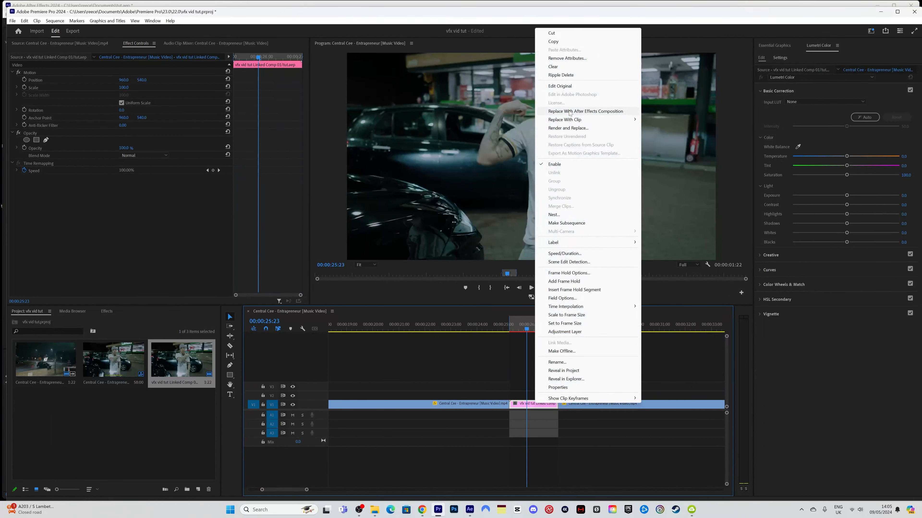
{"action": "left_click", "coordinate": [676, 355]}
{"action": "left_click", "coordinate": [528, 407]}
{"action": "left_click", "coordinate": [514, 328]}
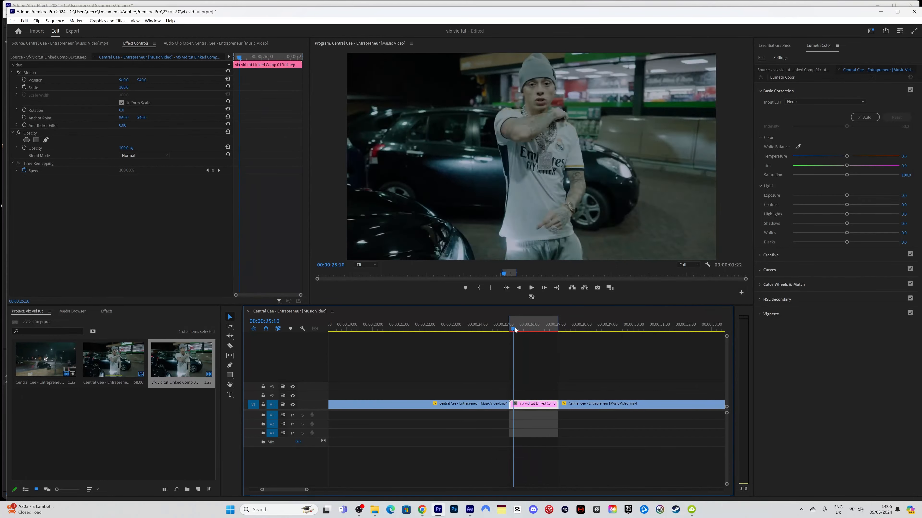
{"action": "mouse_move", "coordinate": [514, 327]}
{"action": "left_mouse_down"}
{"action": "mouse_move", "coordinate": [547, 320]}
{"action": "mouse_move", "coordinate": [511, 317]}
{"action": "left_mouse_up"}
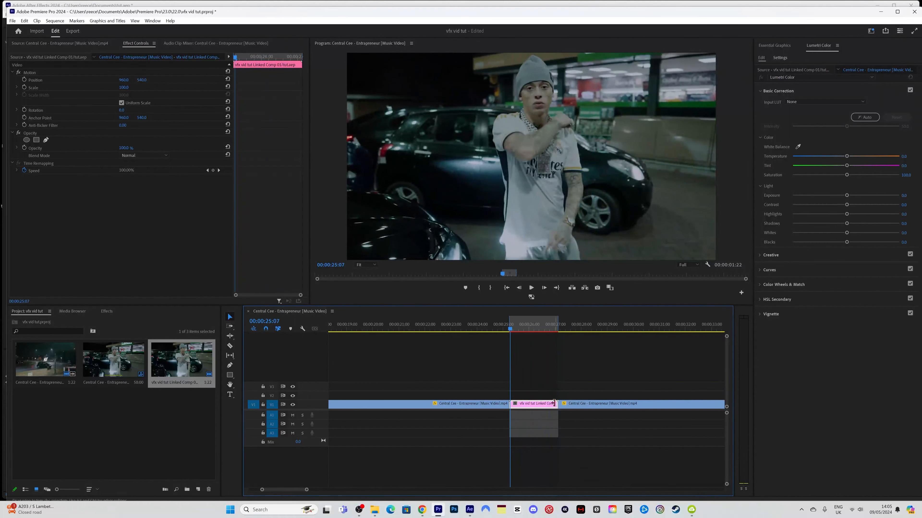
Step: In After Effects, open the music video footage layer and mark the man as foreground with the Roto Brush tool
{"action": "left_click", "coordinate": [470, 510]}
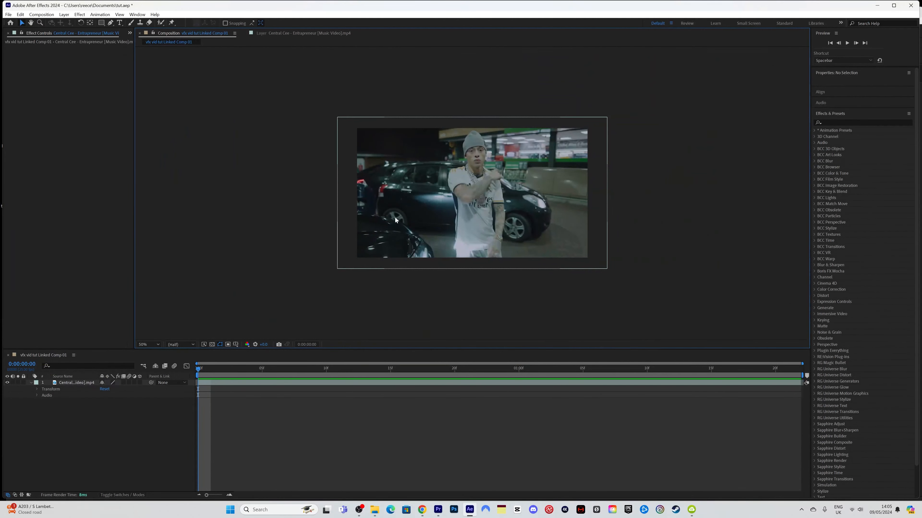
{"action": "double_click", "coordinate": [388, 383]}
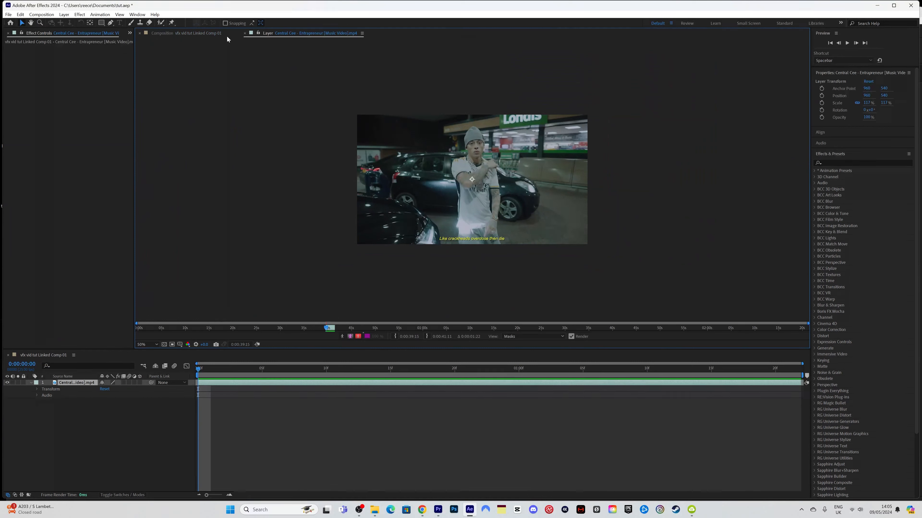
{"action": "key", "text": "alt+w"}
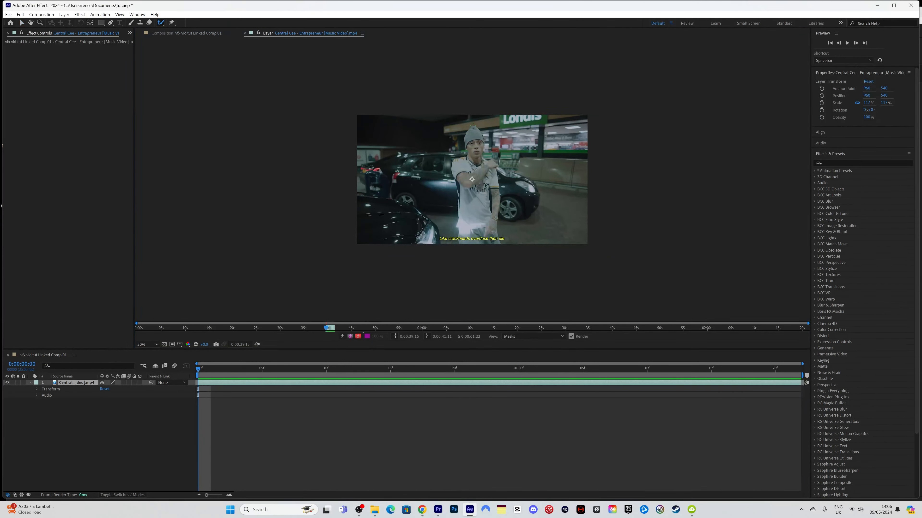
{"action": "left_click_drag", "start_coordinate": [472, 125], "coordinate": [477, 248]}
{"action": "scroll", "coordinate": [426, 208], "scroll_direction": "up", "scroll_amount": 4}
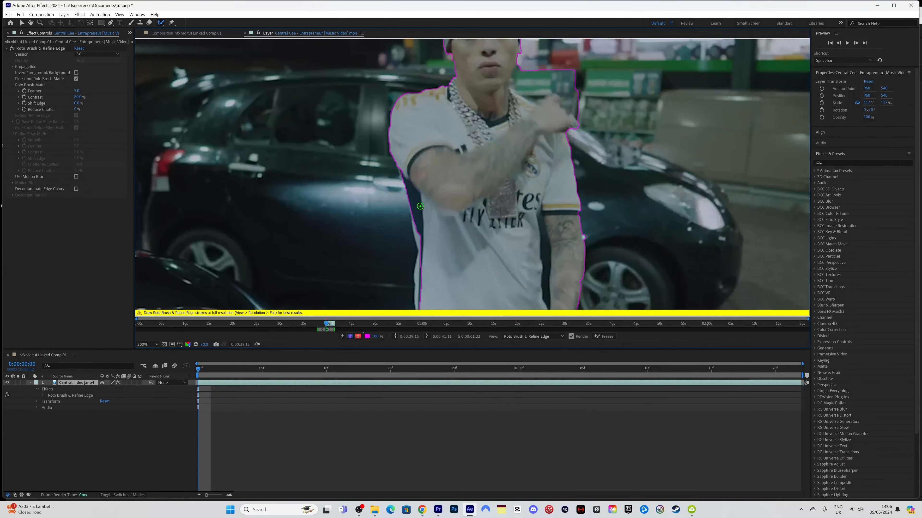
{"action": "scroll", "coordinate": [419, 239], "scroll_direction": "down", "scroll_amount": 2}
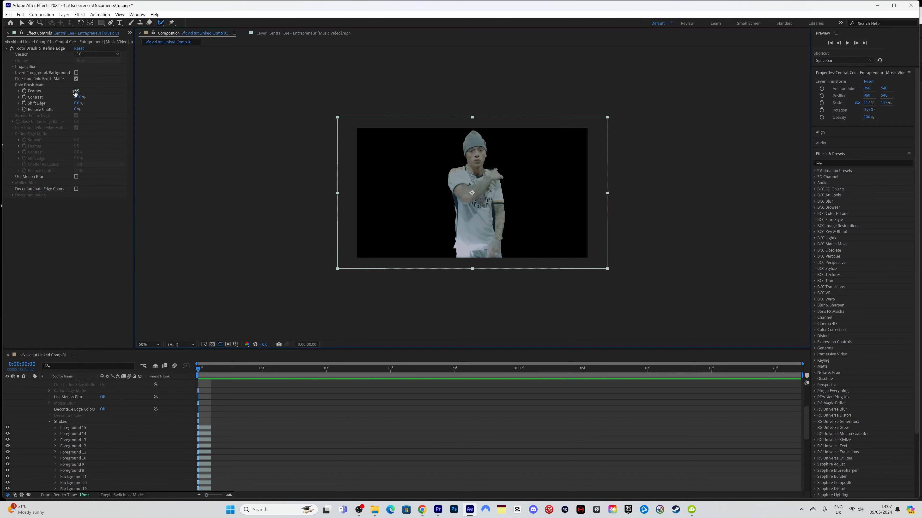
Step: Raise the Roto Brush matte's Feather to about 25 on the footage layer
{"action": "left_click_drag", "start_coordinate": [75, 92], "coordinate": [138, 91]}
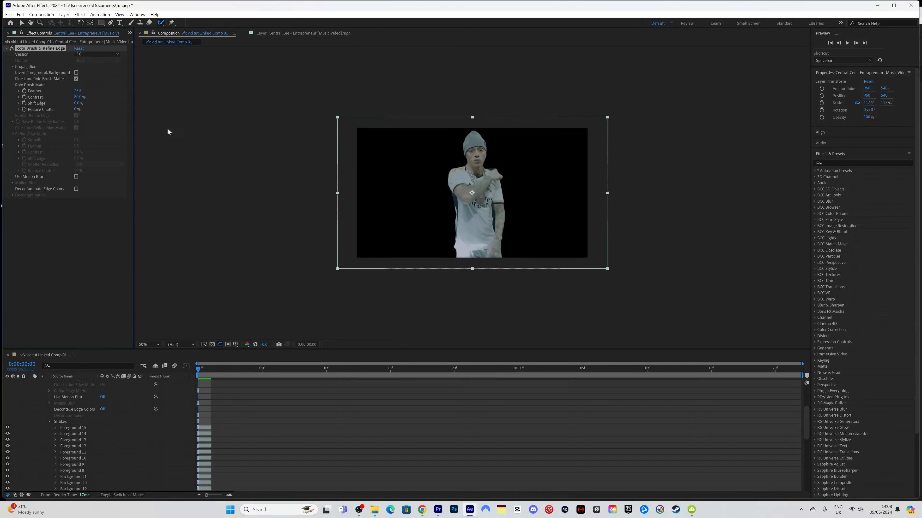
{"action": "scroll", "coordinate": [263, 403], "scroll_direction": "up", "scroll_amount": 3}
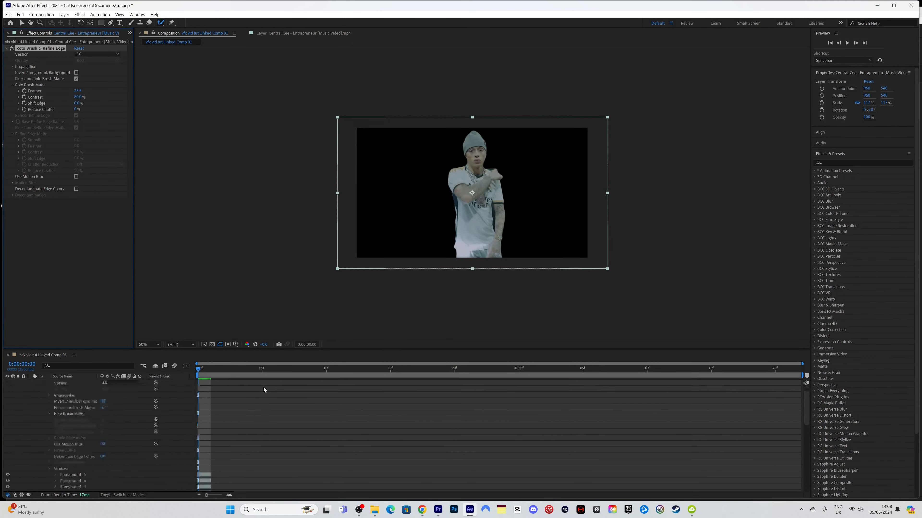
{"action": "left_click", "coordinate": [264, 385]}
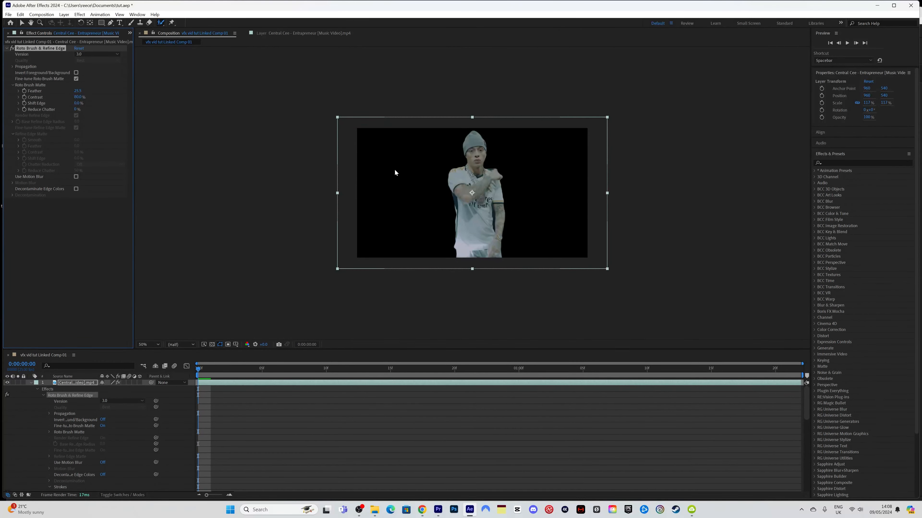
Step: Freeze the layer's Roto Brush propagation and play back the cutout in the composition
{"action": "left_click", "coordinate": [289, 34]}
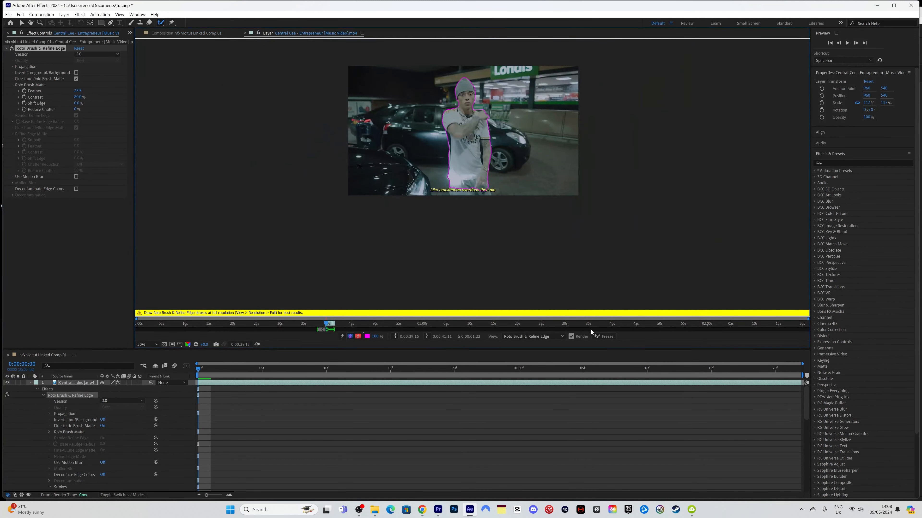
{"action": "left_click", "coordinate": [600, 336]}
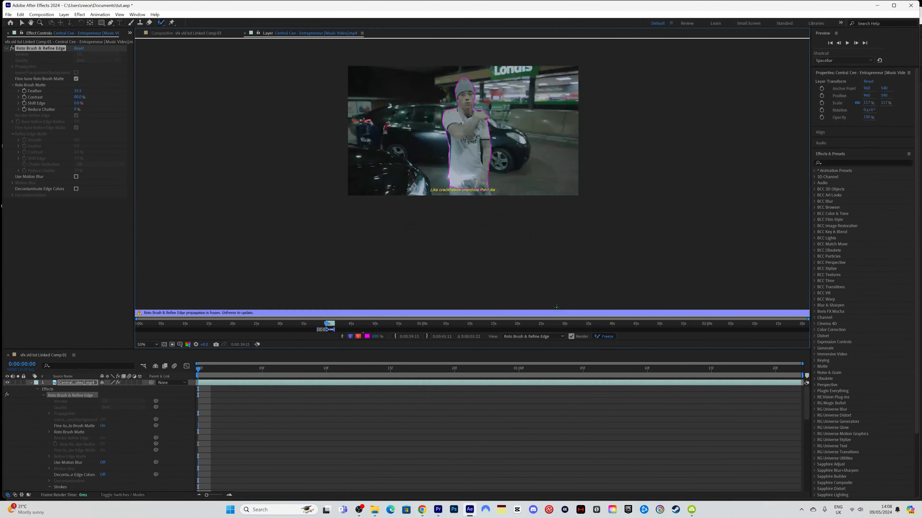
{"action": "left_click", "coordinate": [197, 35]}
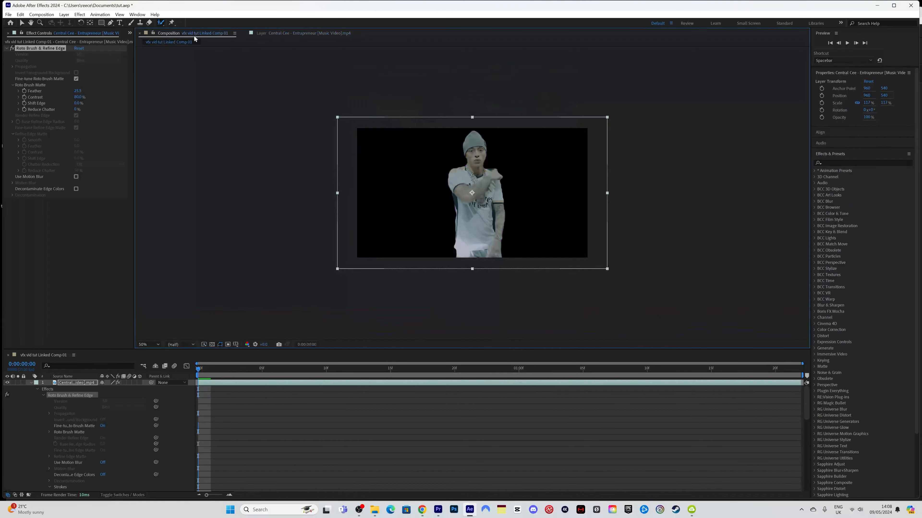
{"action": "key", "text": "space"}
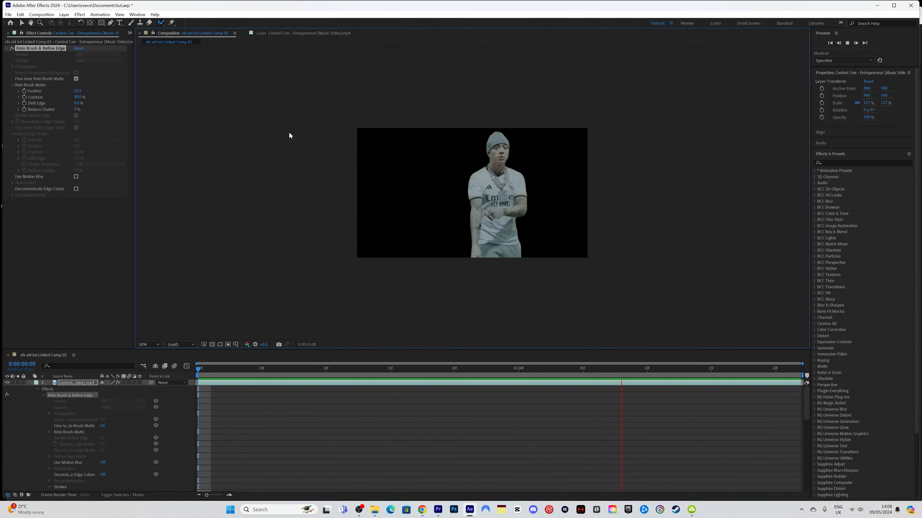
{"action": "left_click", "coordinate": [275, 380]}
{"action": "key", "text": "Home"}
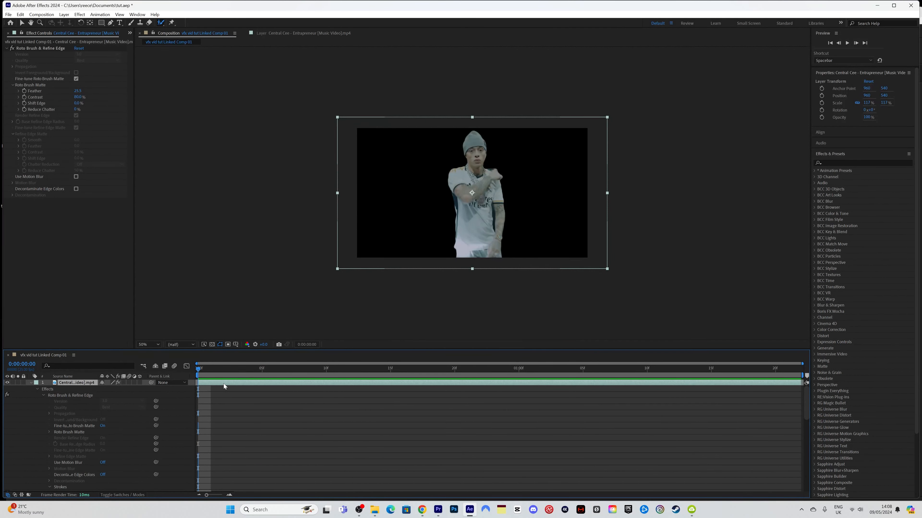
Step: Duplicate the rotoscoped layer twice and remove the Roto Brush & Refine Edge effect from the bottom copy
{"action": "key", "text": "ctrl+d"}
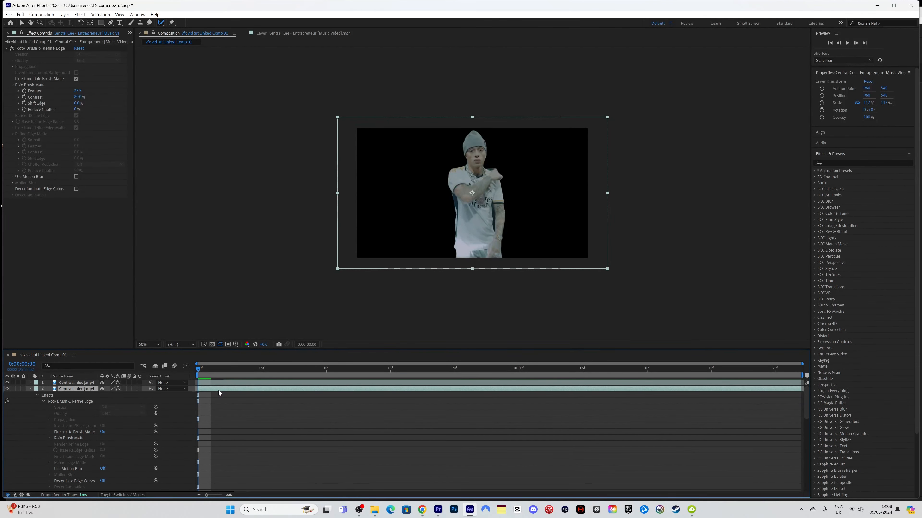
{"action": "key", "text": "ctrl+d"}
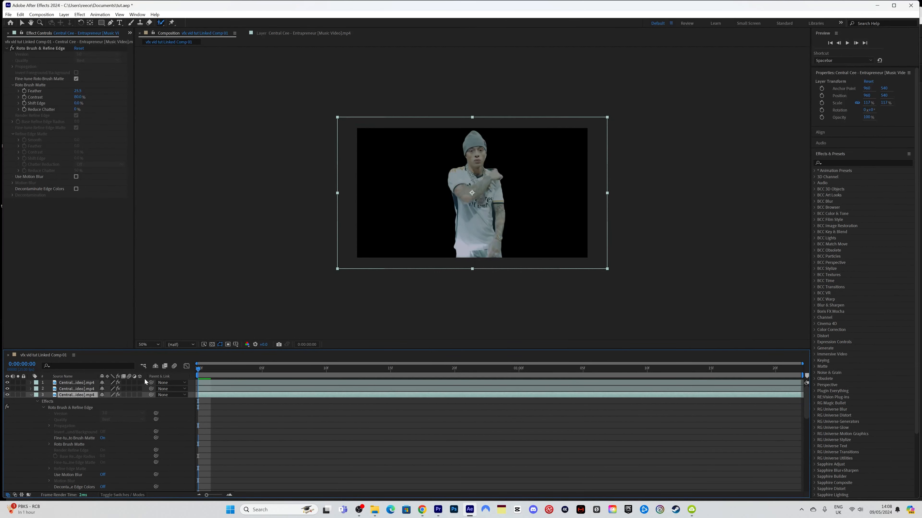
{"action": "left_click", "coordinate": [60, 383]}
{"action": "left_click", "coordinate": [64, 395]}
{"action": "left_click", "coordinate": [39, 49]}
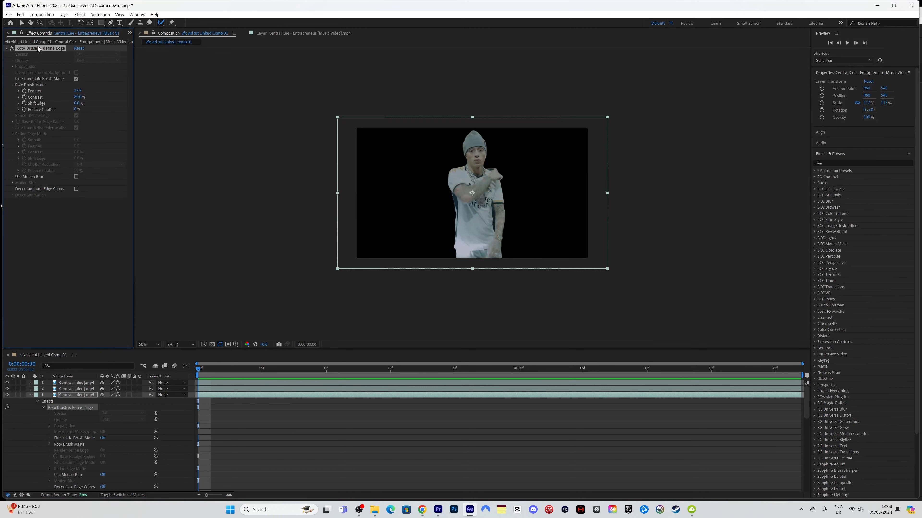
{"action": "key", "text": "Delete"}
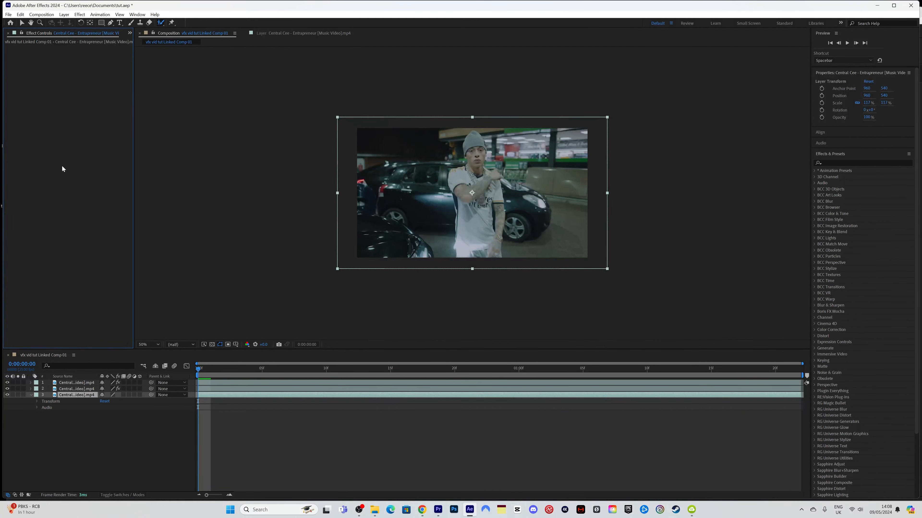
Step: Rename the middle copy of the footage layer as roto
{"action": "left_click", "coordinate": [212, 390]}
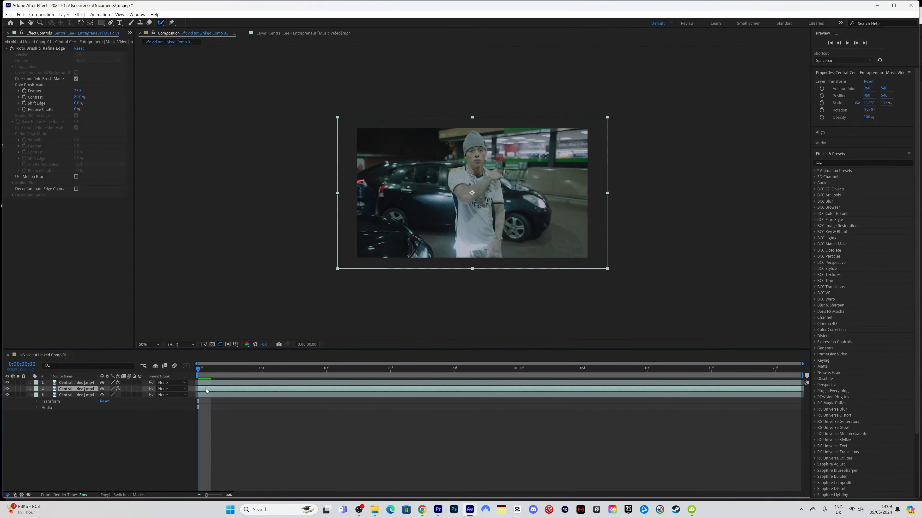
{"action": "left_click", "coordinate": [212, 384]}
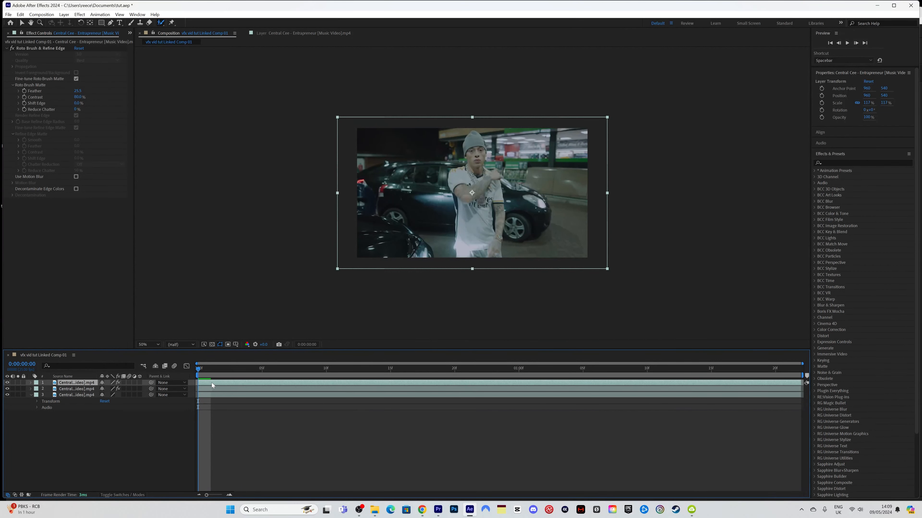
{"action": "right_click", "coordinate": [85, 390]}
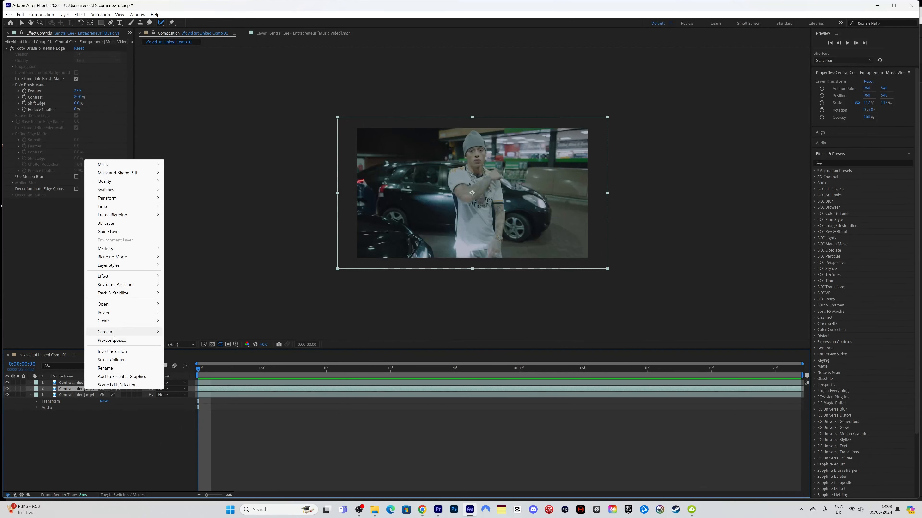
{"action": "left_click", "coordinate": [109, 368]}
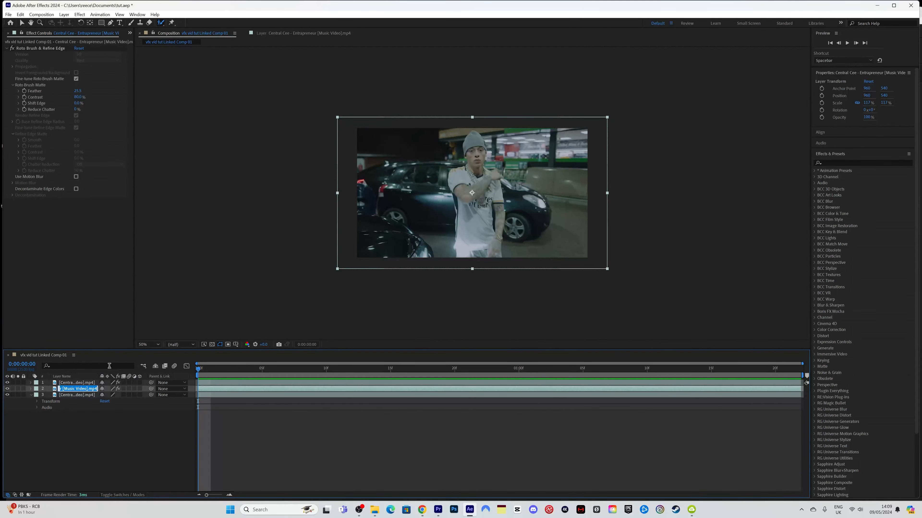
{"action": "key", "text": "BackSpace"}
{"action": "key", "text": "Return"}
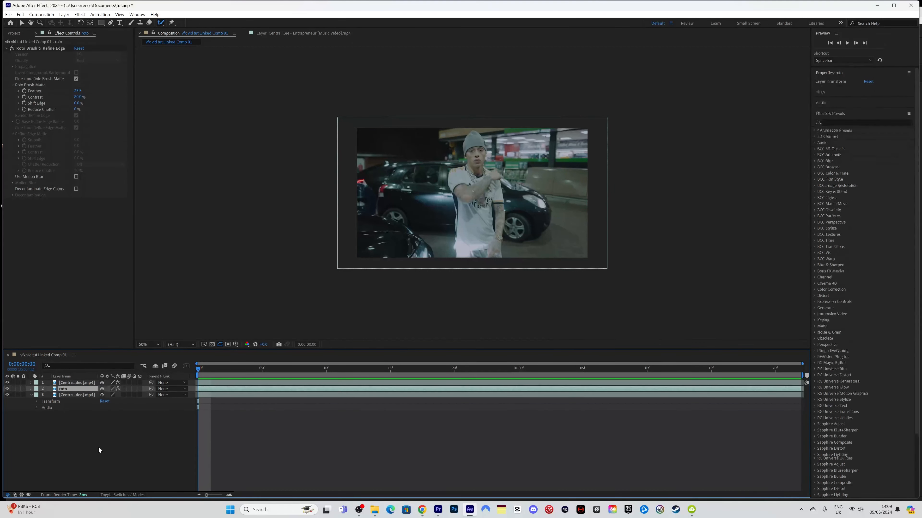
{"action": "left_click", "coordinate": [66, 390]}
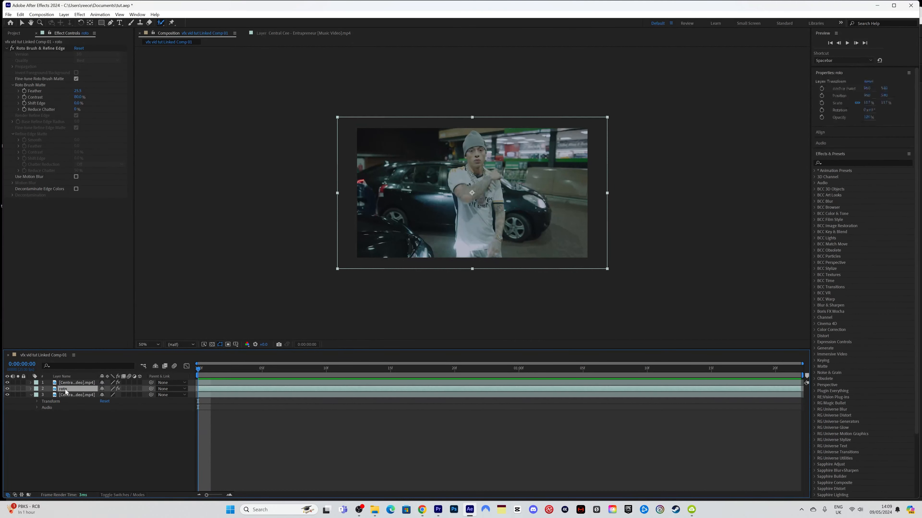
Step: Enable motion blur on the roto layer and on the bottom footage layer
{"action": "left_click", "coordinate": [111, 448]}
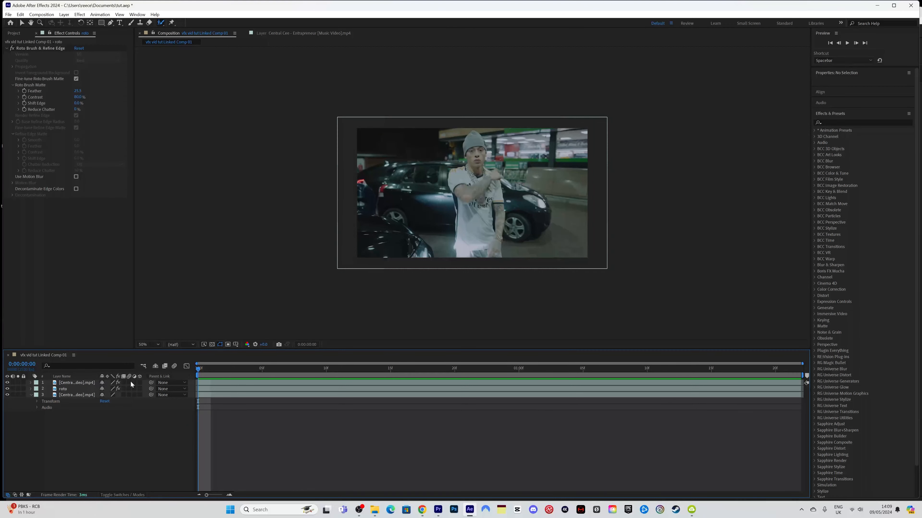
{"action": "left_click", "coordinate": [129, 388]}
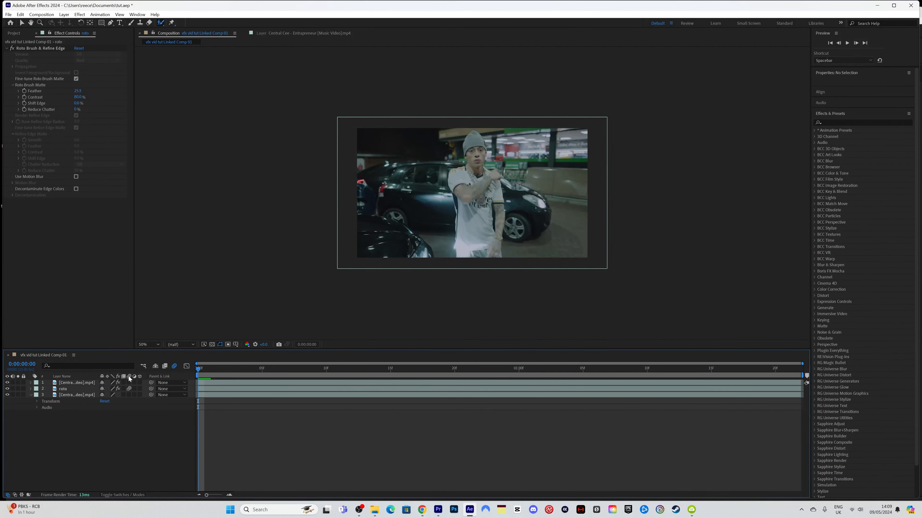
{"action": "left_click", "coordinate": [129, 395]}
Step: Keyframe the bottom layer's Rotation from 0° at 0:00:00:00 to 350° at 0:00:01:16 and apply Easy Ease to both keyframes
{"action": "left_click", "coordinate": [36, 401]}
{"action": "left_click", "coordinate": [68, 426]}
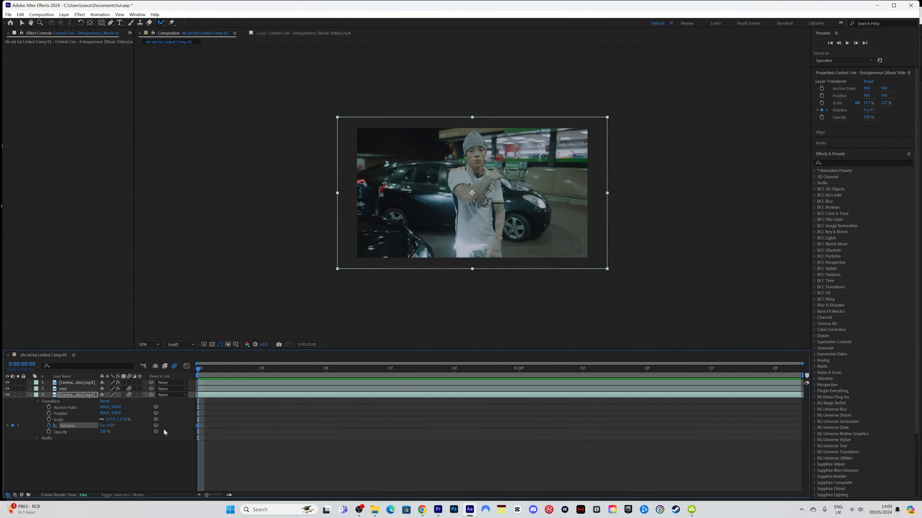
{"action": "left_click", "coordinate": [291, 373]}
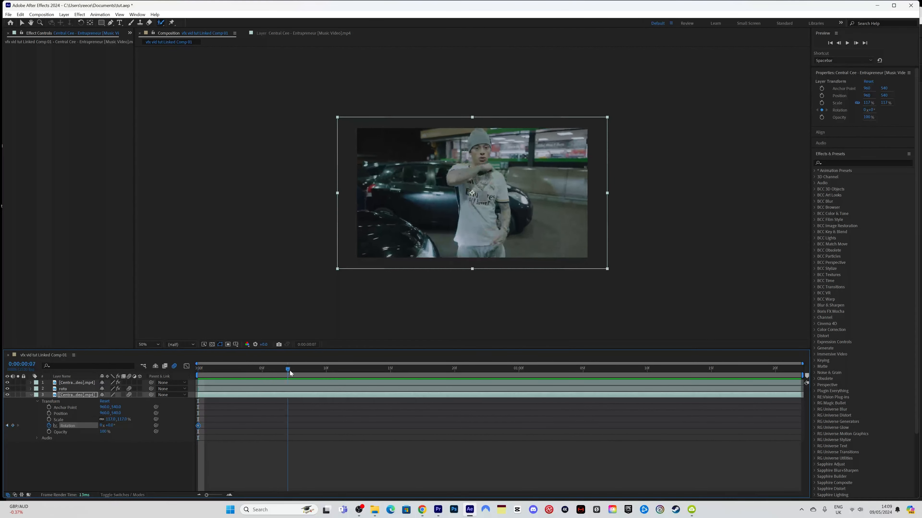
{"action": "left_click_drag", "start_coordinate": [290, 373], "coordinate": [723, 391]}
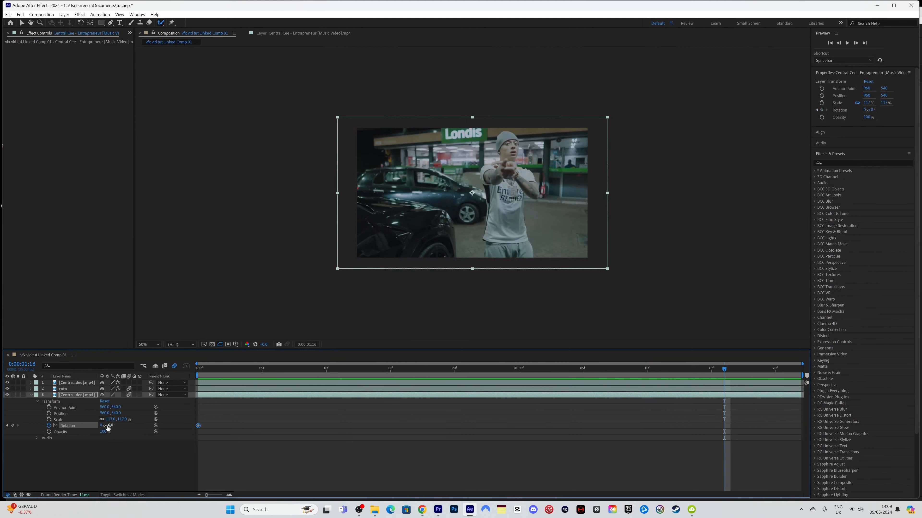
{"action": "left_click_drag", "start_coordinate": [110, 427], "coordinate": [232, 423]}
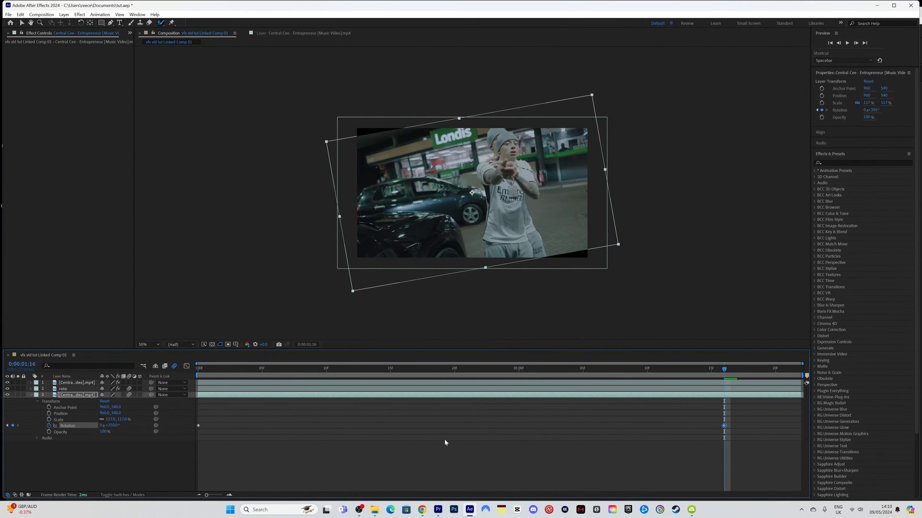
{"action": "left_click_drag", "start_coordinate": [767, 452], "coordinate": [177, 412]}
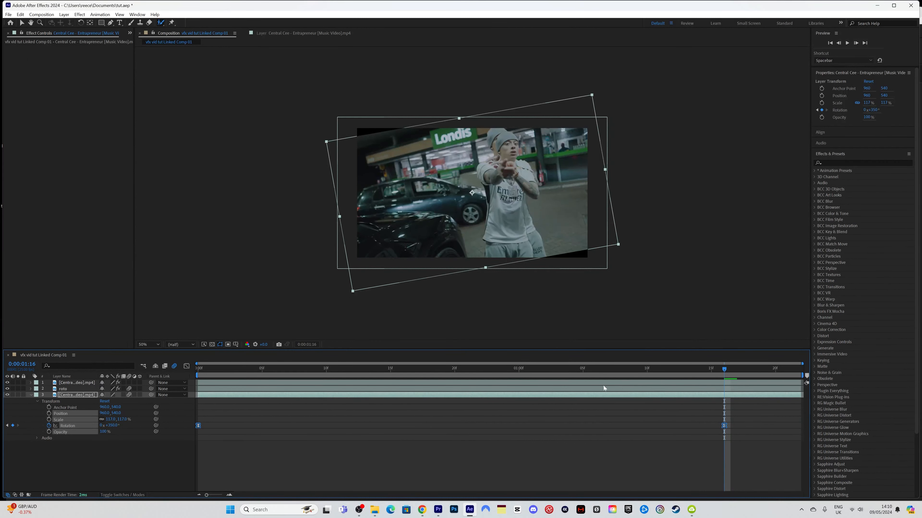
Step: Set the bottom footage layer's Rotation keyframe at 0:00:01:16 to 1x+0° and return to the start of the composition
{"action": "left_click_drag", "start_coordinate": [691, 370], "coordinate": [722, 374]}
{"action": "left_click_drag", "start_coordinate": [108, 426], "coordinate": [116, 426]}
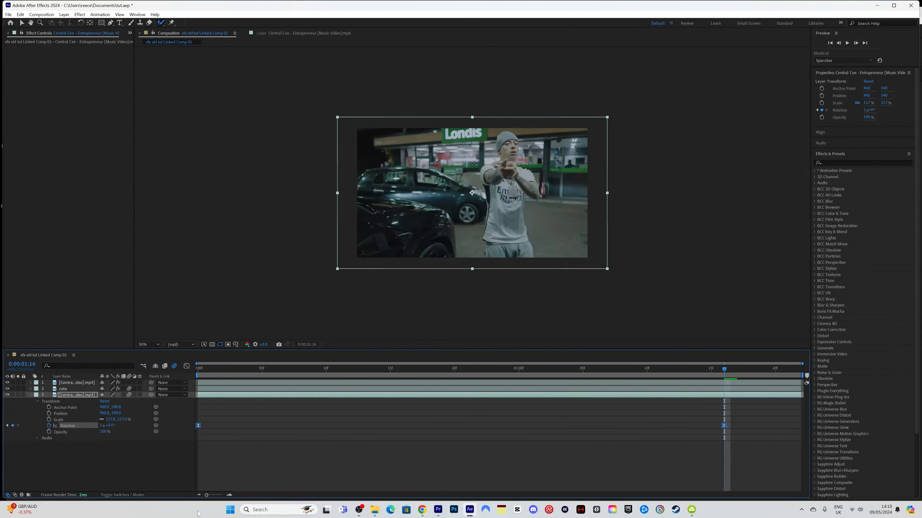
{"action": "left_click_drag", "start_coordinate": [212, 376], "coordinate": [183, 369]}
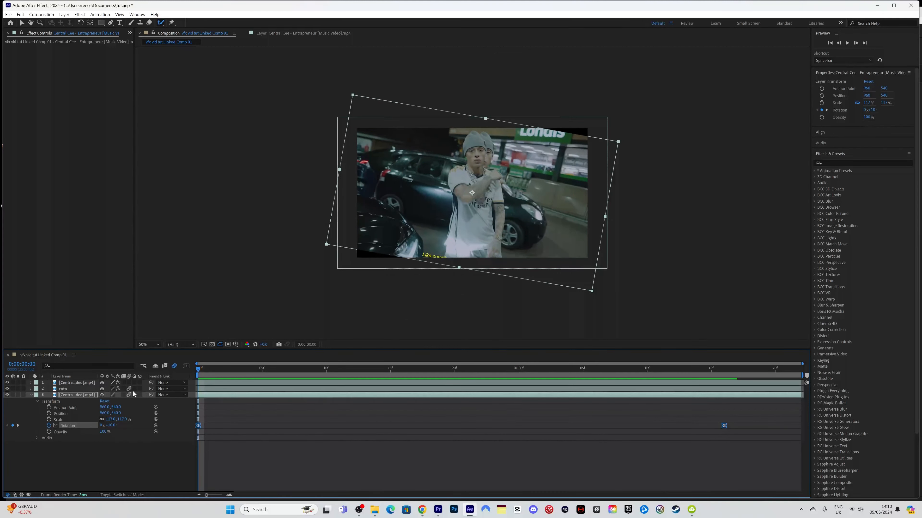
Step: Keyframe the roto layer's Position from 960, 540 at 0:00:00:00 to 1507, 540 at 0:00:00:16 and apply Easy Ease to both keyframes
{"action": "left_click", "coordinate": [63, 389]}
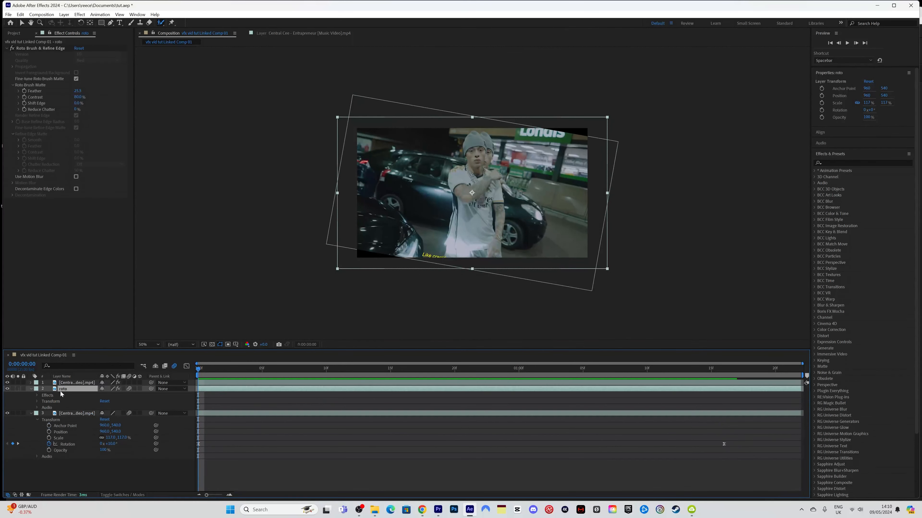
{"action": "left_click", "coordinate": [37, 401]}
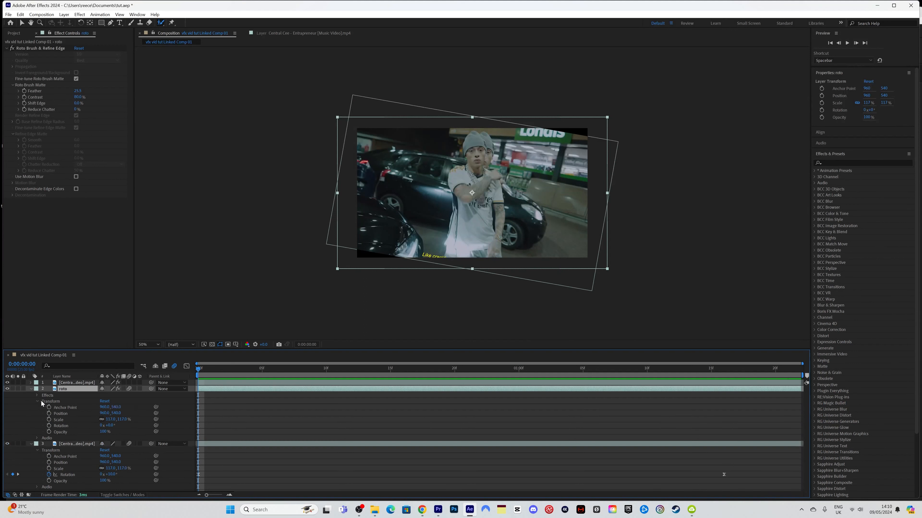
{"action": "left_click", "coordinate": [49, 414]}
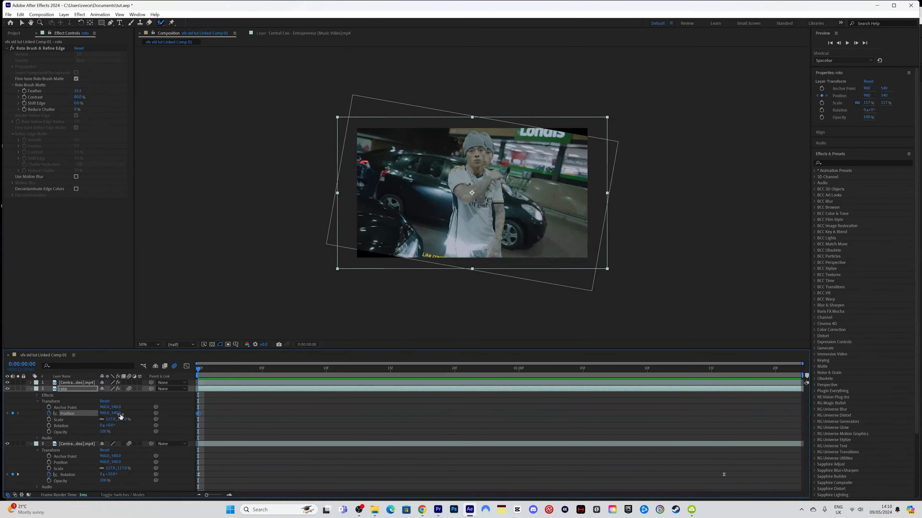
{"action": "left_click_drag", "start_coordinate": [196, 370], "coordinate": [333, 369]}
{"action": "left_click_drag", "start_coordinate": [368, 368], "coordinate": [405, 369]}
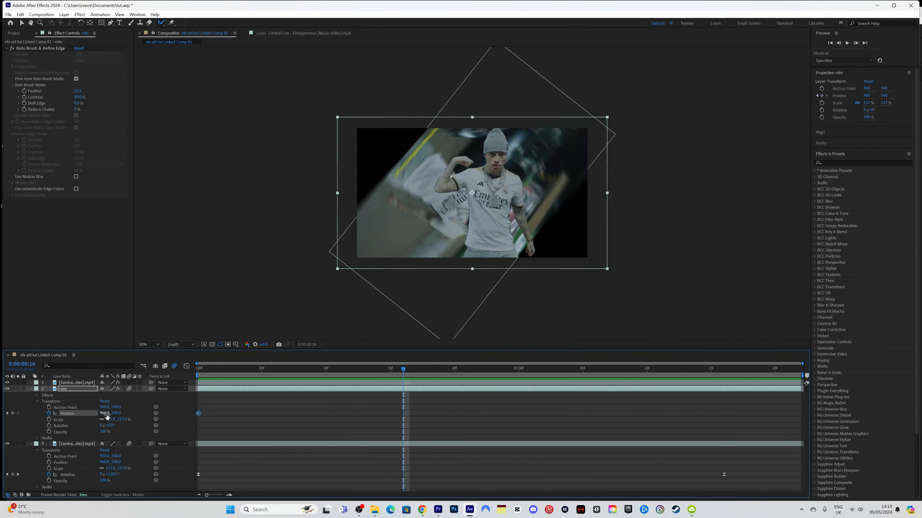
{"action": "left_click_drag", "start_coordinate": [105, 413], "coordinate": [299, 411]}
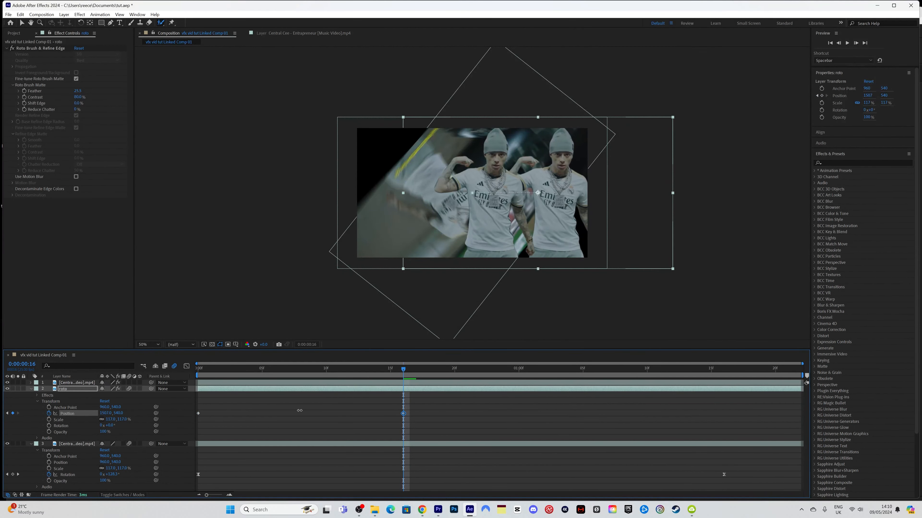
{"action": "left_click_drag", "start_coordinate": [421, 422], "coordinate": [184, 401]}
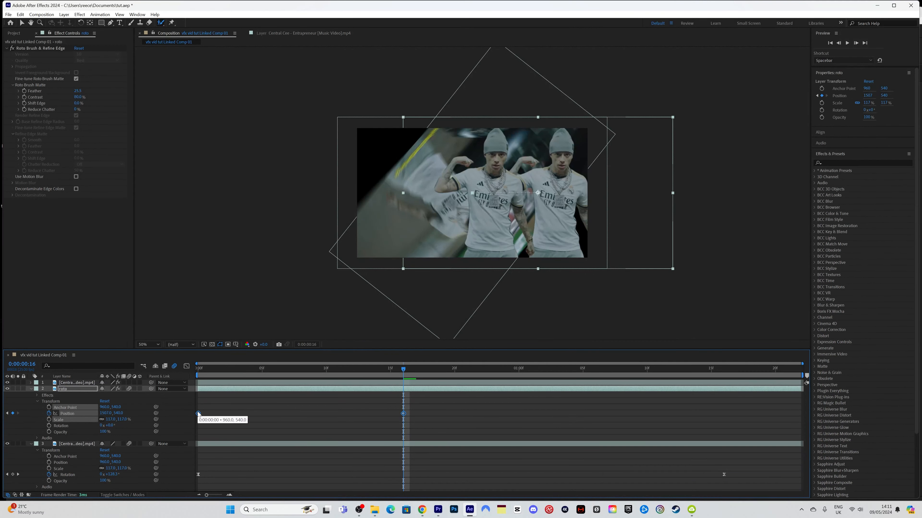
Step: Play back and scrub the composition to check the roto layer's sideways slide
{"action": "left_click_drag", "start_coordinate": [222, 371], "coordinate": [199, 373]}
{"action": "key", "text": "space"}
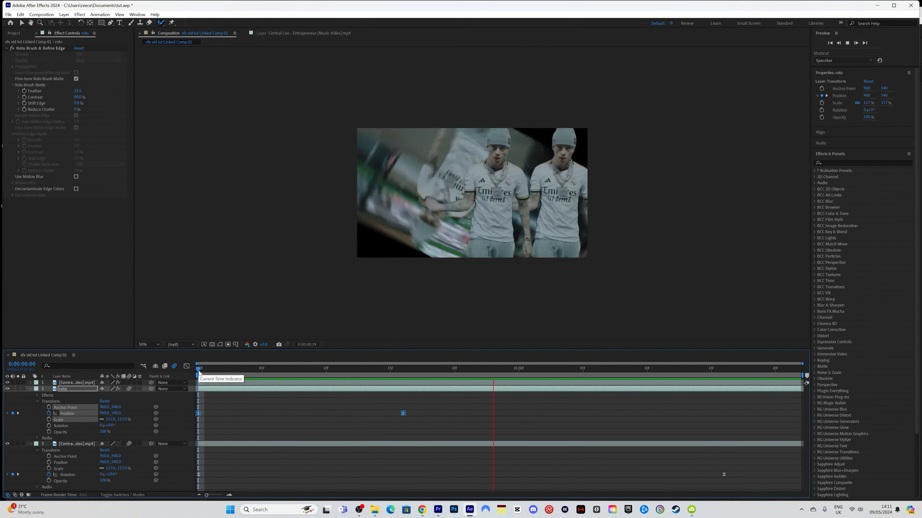
{"action": "key", "text": "space"}
{"action": "left_click_drag", "start_coordinate": [199, 378], "coordinate": [403, 371]}
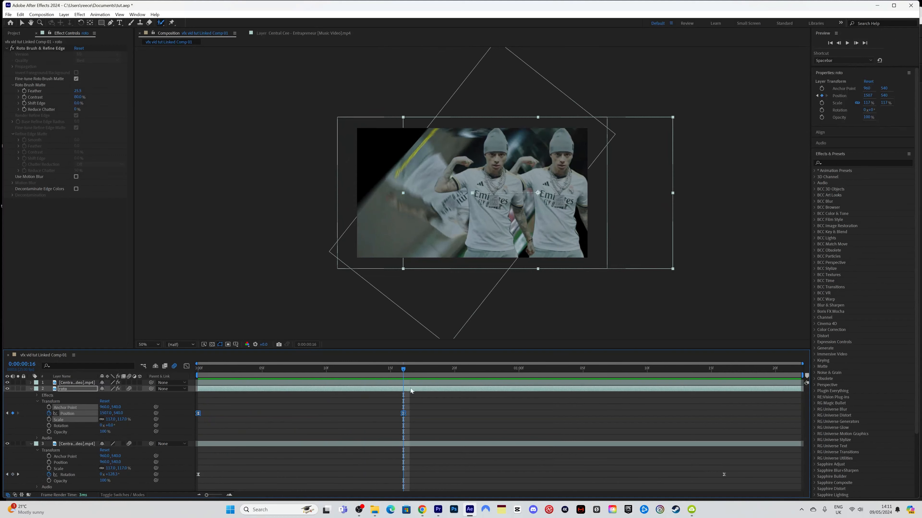
{"action": "left_click", "coordinate": [421, 418]}
{"action": "left_click_drag", "start_coordinate": [240, 371], "coordinate": [397, 376]}
{"action": "key", "text": "space"}
{"action": "key", "text": "space"}
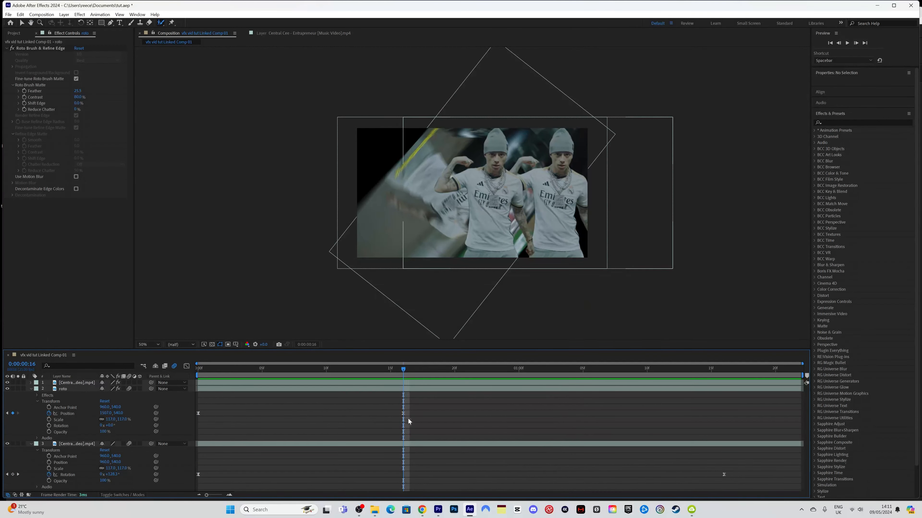
Step: Retime the roto layer's second Position keyframe to 0:00:00:12 and preview the faster slide
{"action": "left_click_drag", "start_coordinate": [403, 413], "coordinate": [322, 412]}
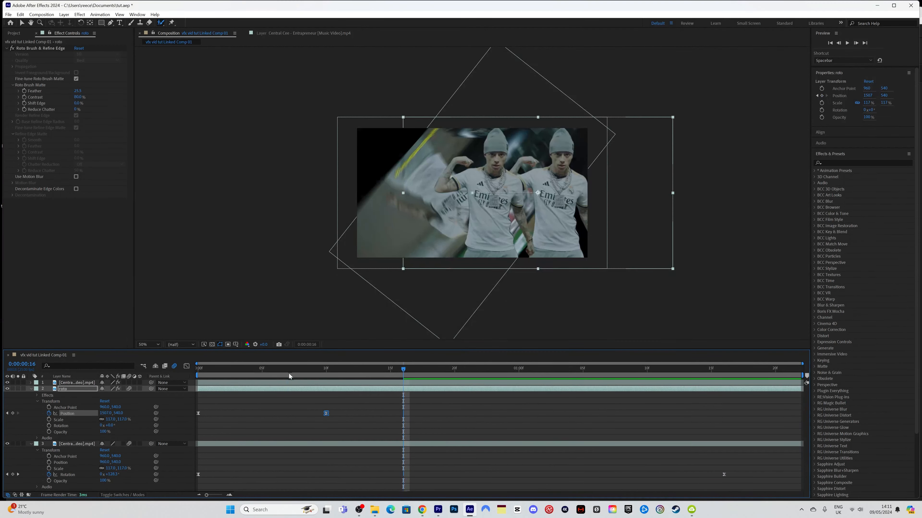
{"action": "left_click_drag", "start_coordinate": [287, 371], "coordinate": [326, 373]}
{"action": "key", "text": "space"}
{"action": "left_click_drag", "start_coordinate": [326, 413], "coordinate": [352, 413]}
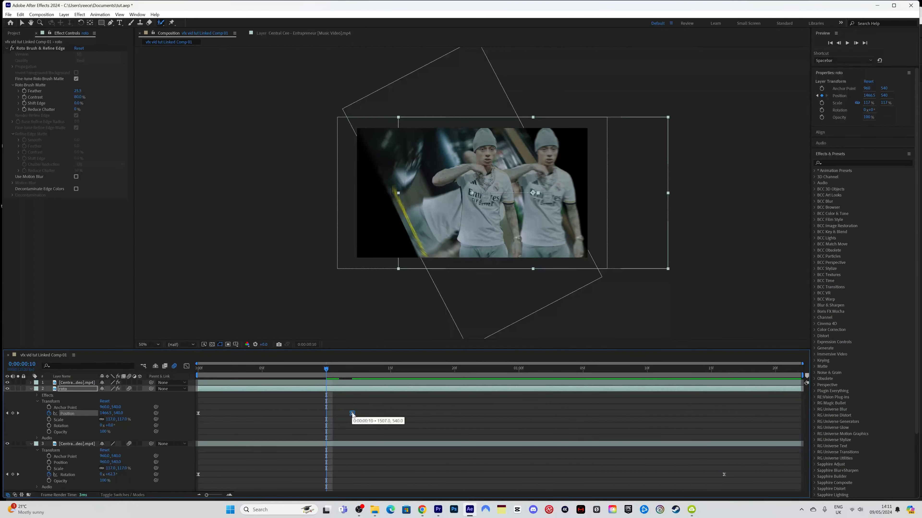
{"action": "left_click_drag", "start_coordinate": [331, 374], "coordinate": [190, 374]}
{"action": "key", "text": "space"}
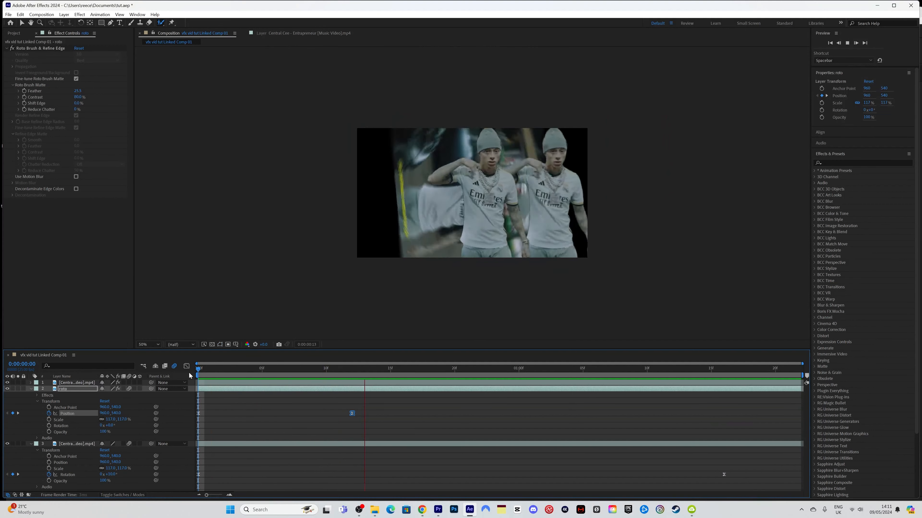
{"action": "key", "text": "space"}
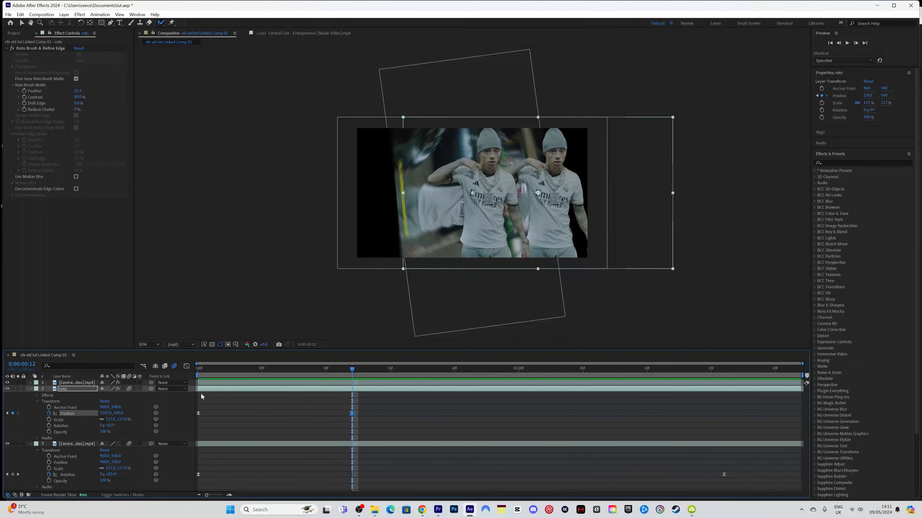
Step: Duplicate the roto layer and expand the copy's Transform properties
{"action": "left_click", "coordinate": [206, 389]}
{"action": "key", "text": "ctrl+d"}
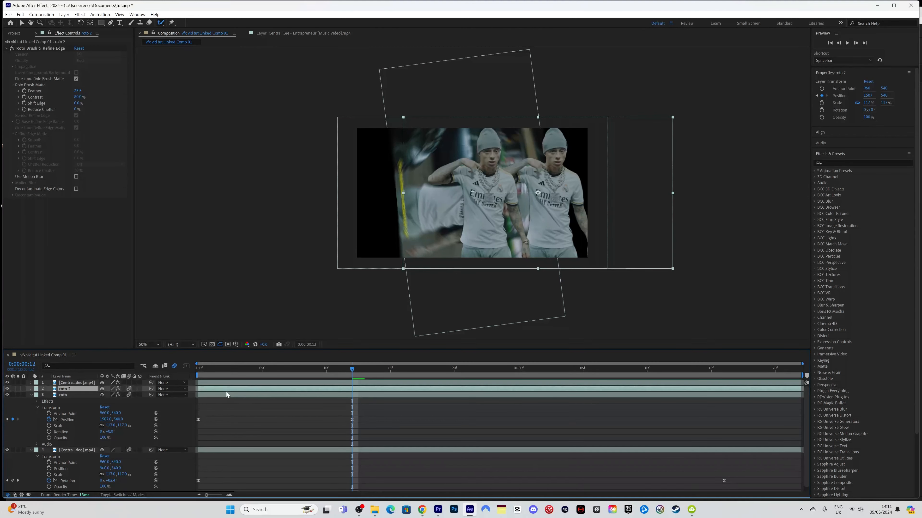
{"action": "left_click", "coordinate": [31, 389]}
{"action": "left_click", "coordinate": [37, 402]}
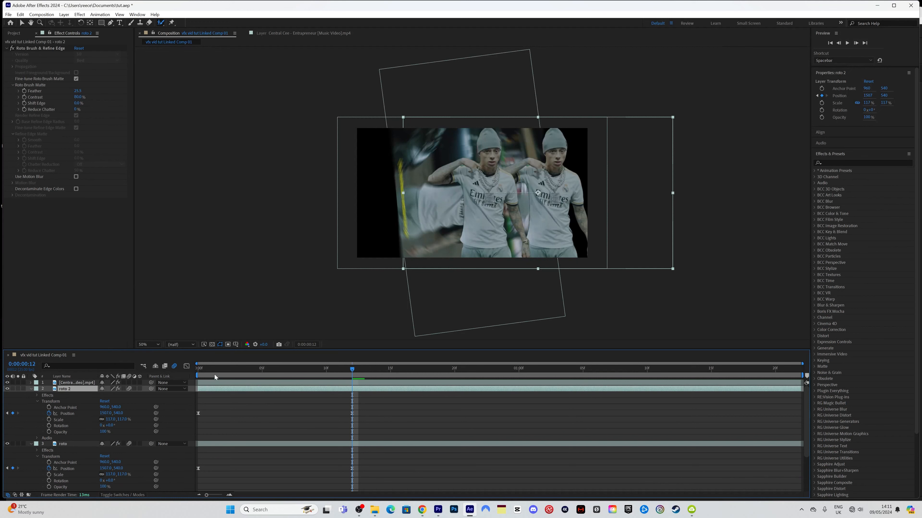
Step: Set the roto 2 layer's Position keyframe at 0:00:00:12 to 301, 540
{"action": "left_click", "coordinate": [199, 378]}
{"action": "left_click_drag", "start_coordinate": [200, 378], "coordinate": [353, 383]}
{"action": "left_click", "coordinate": [352, 413]}
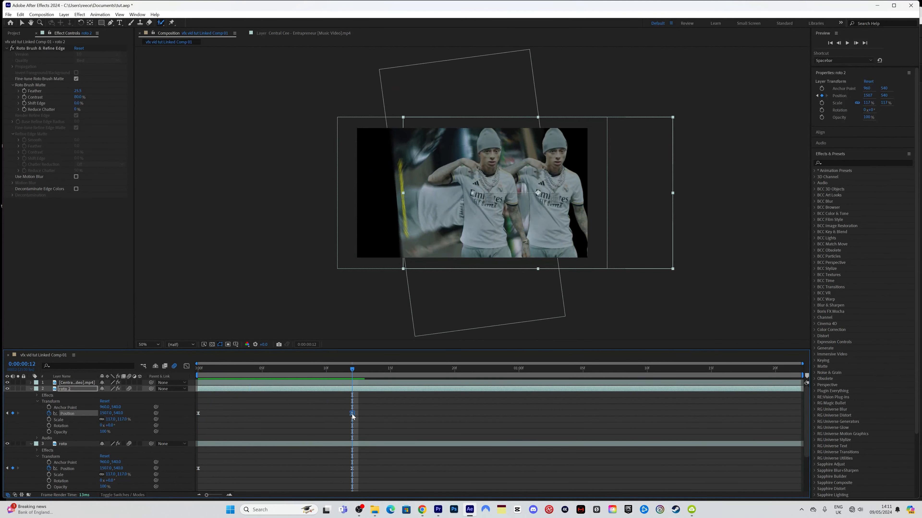
{"action": "left_click_drag", "start_coordinate": [107, 415], "coordinate": [9, 411]}
{"action": "left_click_drag", "start_coordinate": [103, 413], "coordinate": [4, 428]}
{"action": "left_click_drag", "start_coordinate": [100, 417], "coordinate": [15, 426]}
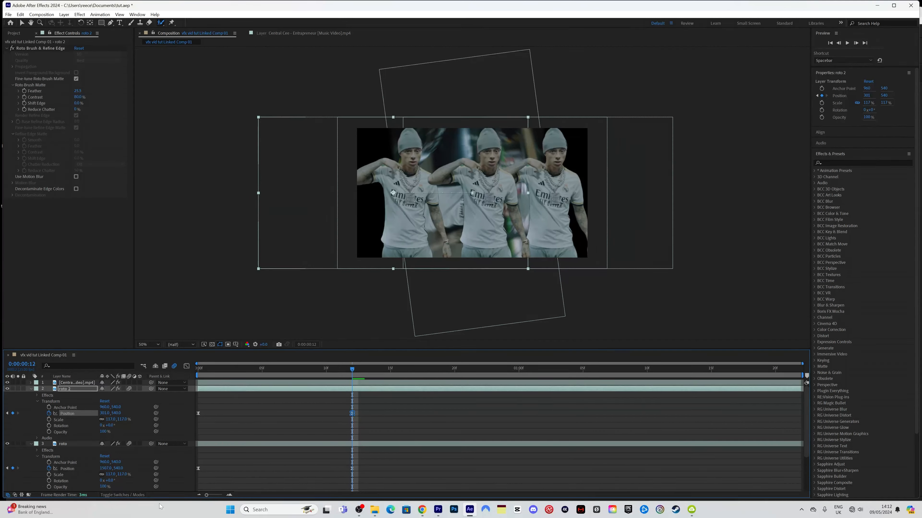
Step: Preview the composition from the start to check both roto copies sliding apart
{"action": "left_click_drag", "start_coordinate": [225, 371], "coordinate": [198, 371]}
{"action": "left_click", "coordinate": [253, 414]}
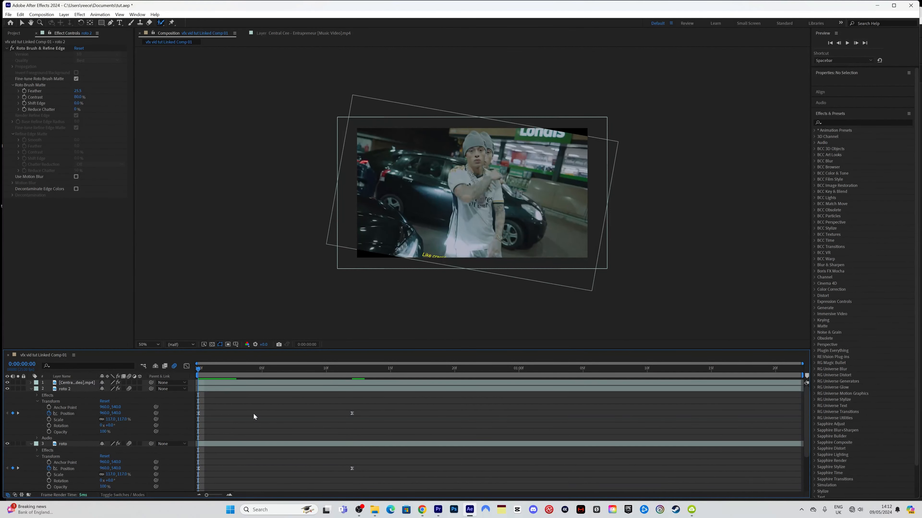
{"action": "key", "text": "space"}
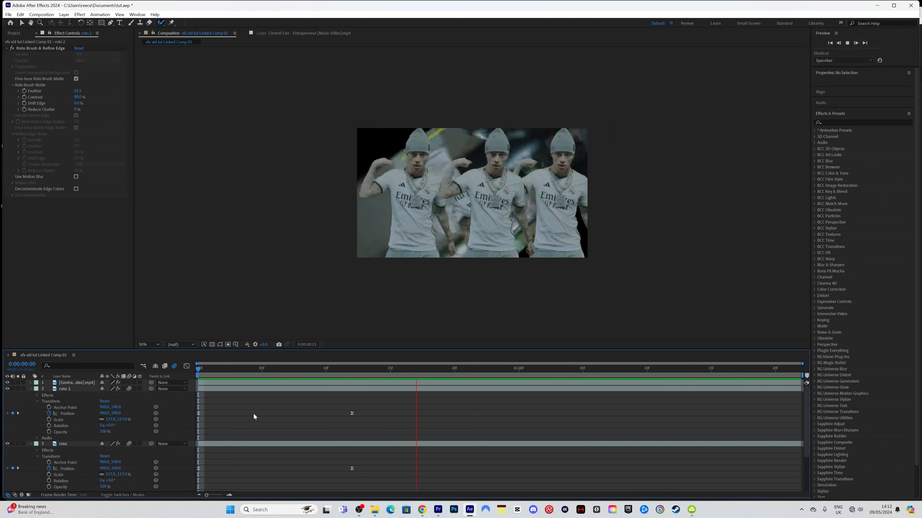
{"action": "key", "text": "space"}
Step: Add a Position keyframe holding the current value on the roto 2 layer at 0:00:01:07
{"action": "left_click_drag", "start_coordinate": [268, 370], "coordinate": [646, 388]}
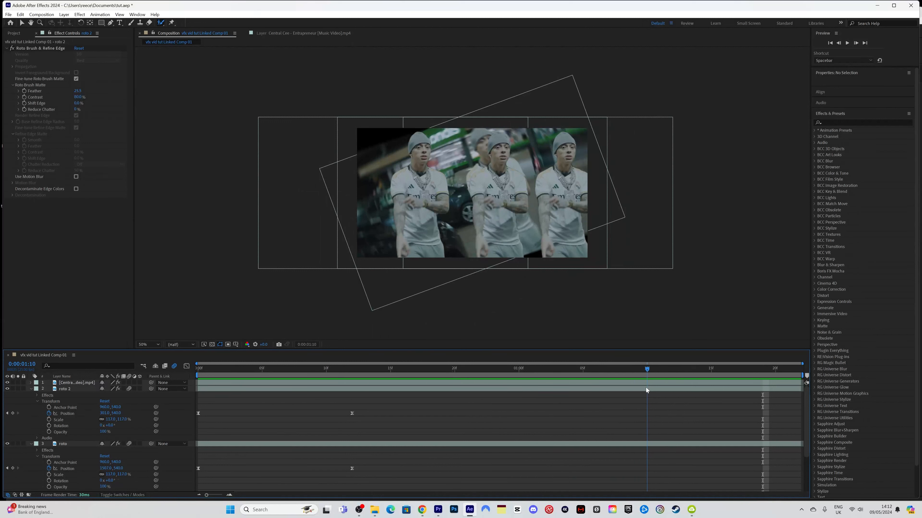
{"action": "left_click_drag", "start_coordinate": [646, 387], "coordinate": [607, 387]}
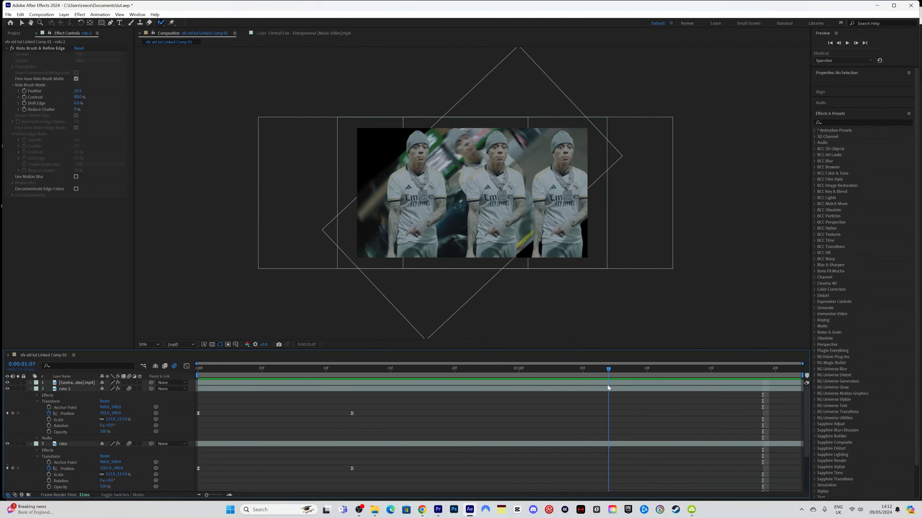
{"action": "left_click", "coordinate": [13, 413]}
Step: Reset the roto 2 layer's Position to 960, 540 at 0:00:01:12 so it slides back to the centre
{"action": "left_click", "coordinate": [644, 370]}
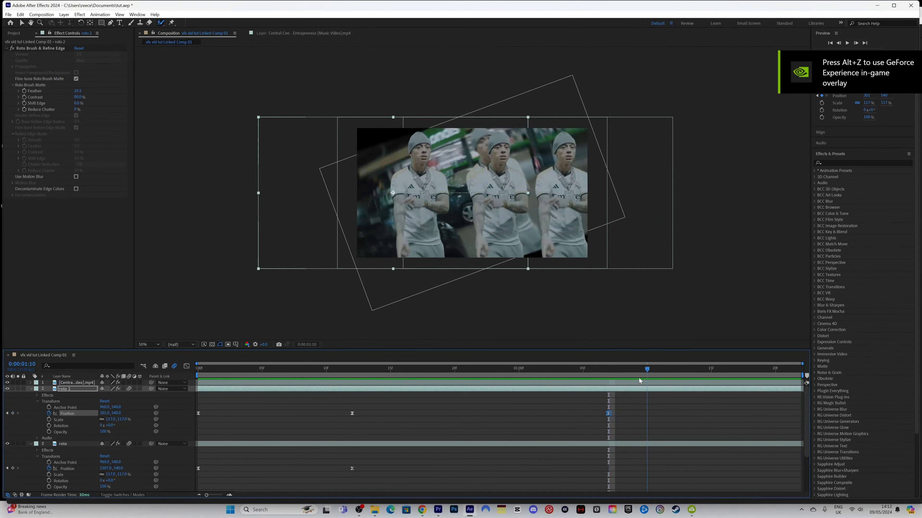
{"action": "left_click_drag", "start_coordinate": [640, 381], "coordinate": [670, 380]}
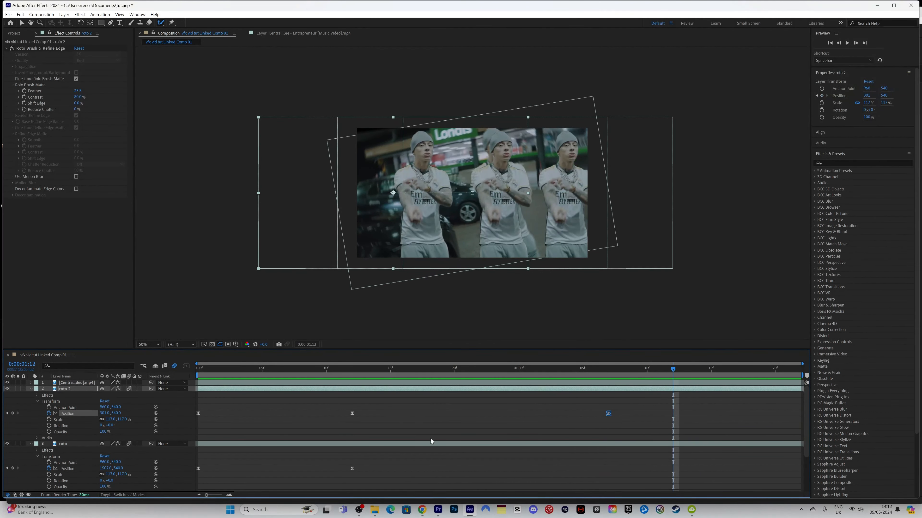
{"action": "right_click", "coordinate": [73, 413]}
{"action": "left_click", "coordinate": [90, 366]}
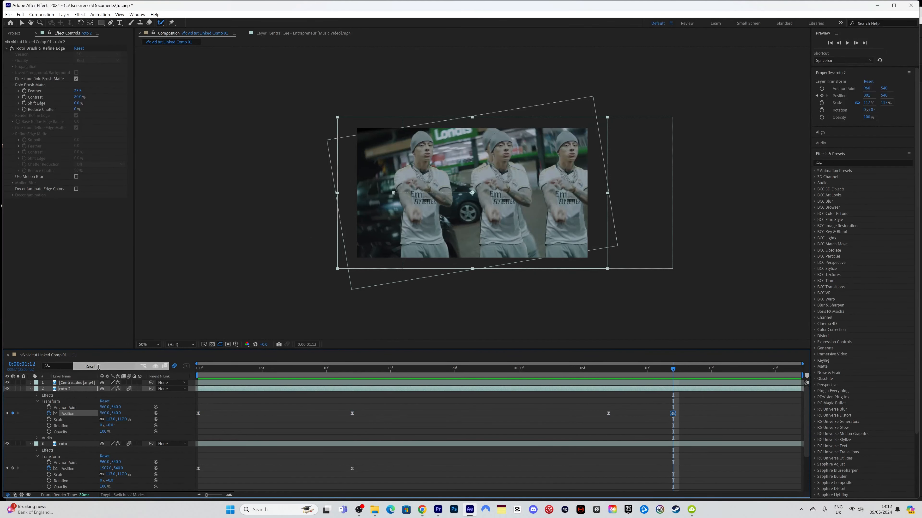
{"action": "left_click_drag", "start_coordinate": [561, 371], "coordinate": [672, 381]}
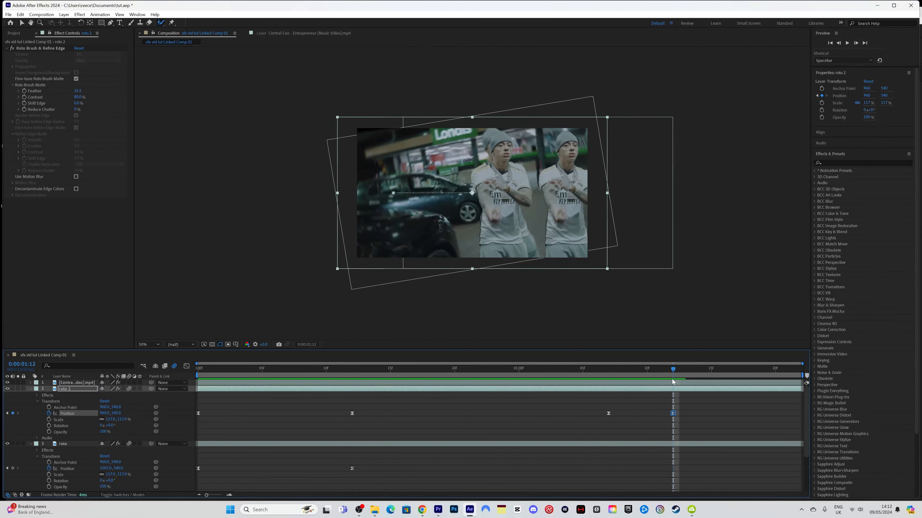
Step: Add a hold Position keyframe on the roto layer at 0:00:01:07, and reset its Position to 960, 540 at 0:00:01:12
{"action": "left_click", "coordinate": [7, 414]}
{"action": "scroll", "coordinate": [65, 449], "scroll_direction": "down", "scroll_amount": 2}
{"action": "scroll", "coordinate": [69, 450], "scroll_direction": "up", "scroll_amount": 2}
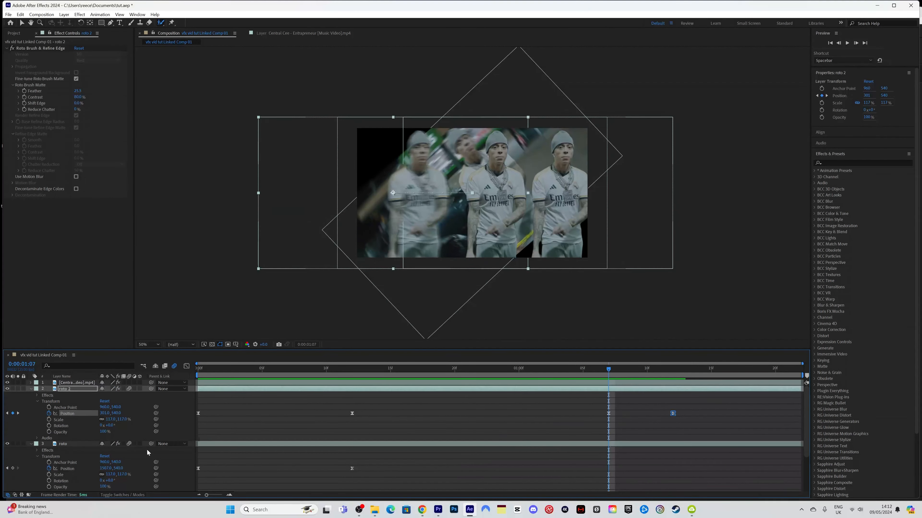
{"action": "scroll", "coordinate": [146, 451], "scroll_direction": "down", "scroll_amount": 1}
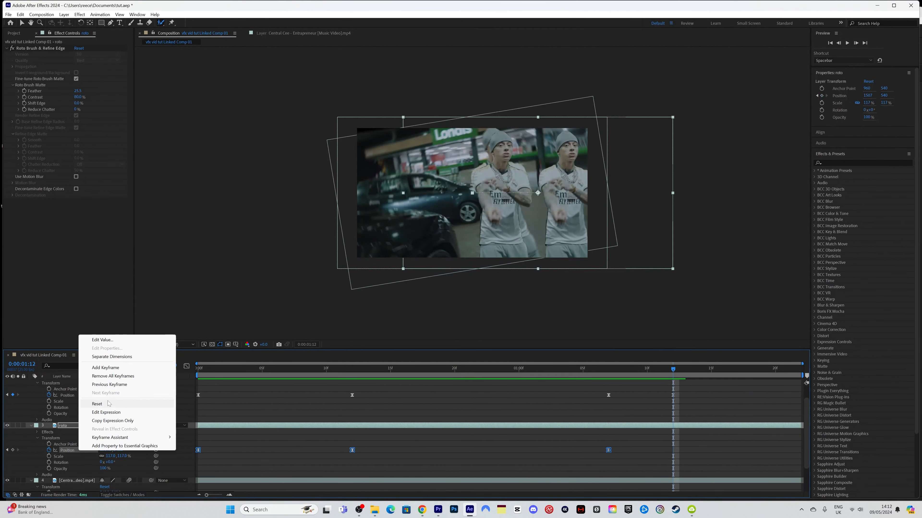
{"action": "left_click", "coordinate": [109, 404]}
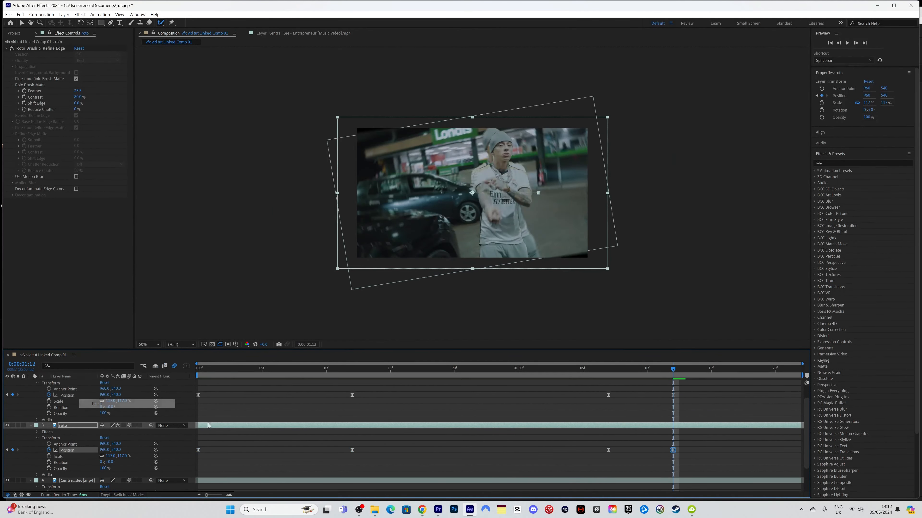
{"action": "key", "text": "space"}
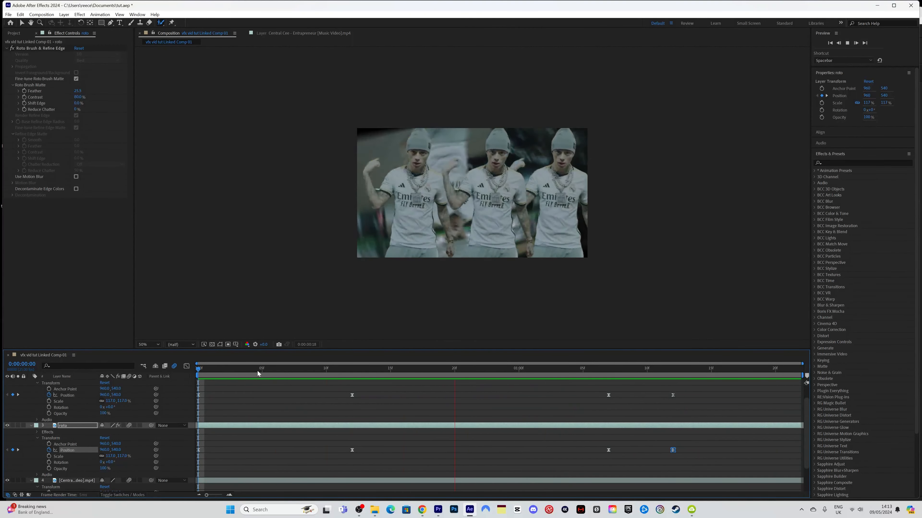
{"action": "left_click_drag", "start_coordinate": [263, 371], "coordinate": [638, 379]}
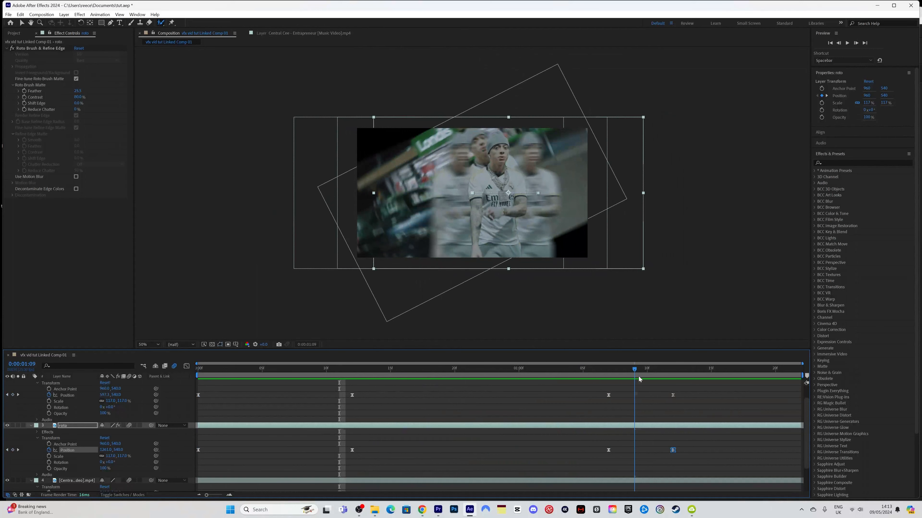
Step: Set the bottom footage layer's Rotation keyframe at 0:00:01:16 to 2x+0° and preview the faster spin
{"action": "scroll", "coordinate": [450, 449], "scroll_direction": "down", "scroll_amount": 2}
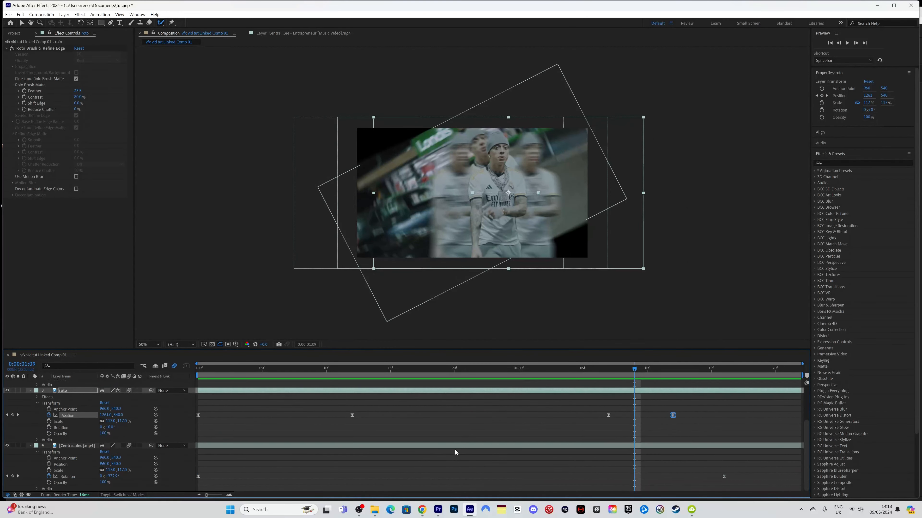
{"action": "left_click", "coordinate": [369, 446]}
{"action": "left_click_drag", "start_coordinate": [274, 376], "coordinate": [367, 381]}
{"action": "left_click_drag", "start_coordinate": [108, 476], "coordinate": [237, 475]}
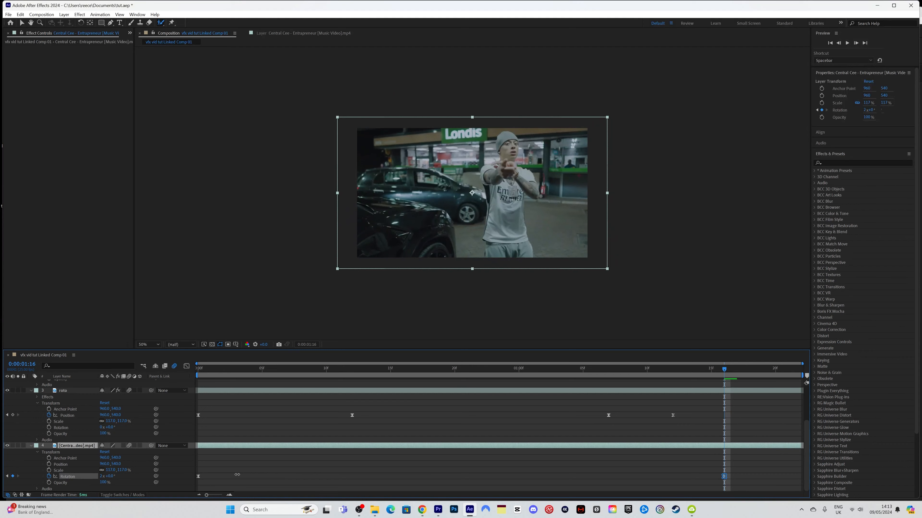
{"action": "key", "text": "space"}
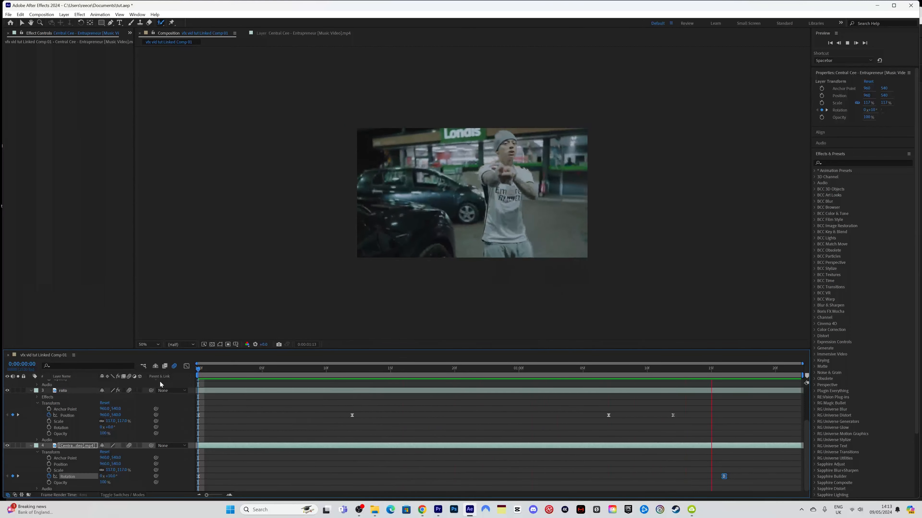
Step: Stop the preview, search the effects for "blur", and apply Directional Blur to the roto 2 layer
{"action": "key", "text": "space"}
{"action": "scroll", "coordinate": [316, 411], "scroll_direction": "up", "scroll_amount": 3}
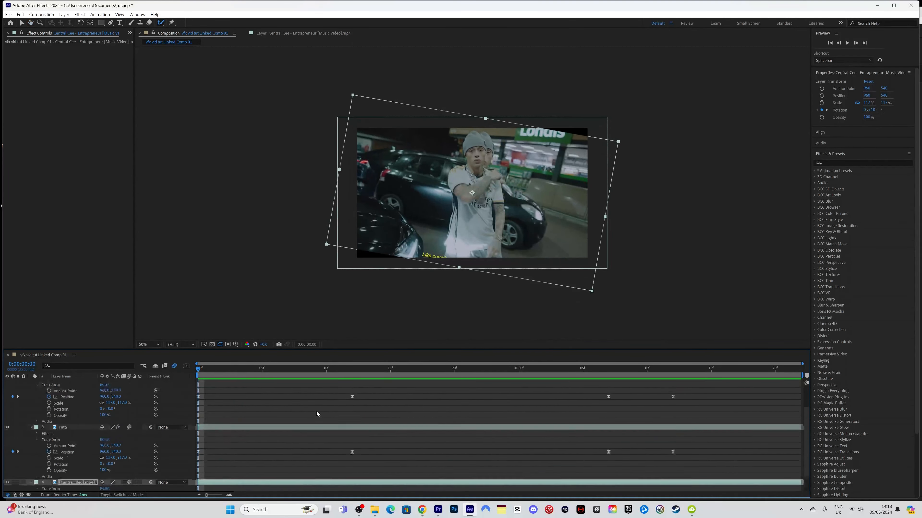
{"action": "left_click", "coordinate": [849, 163]}
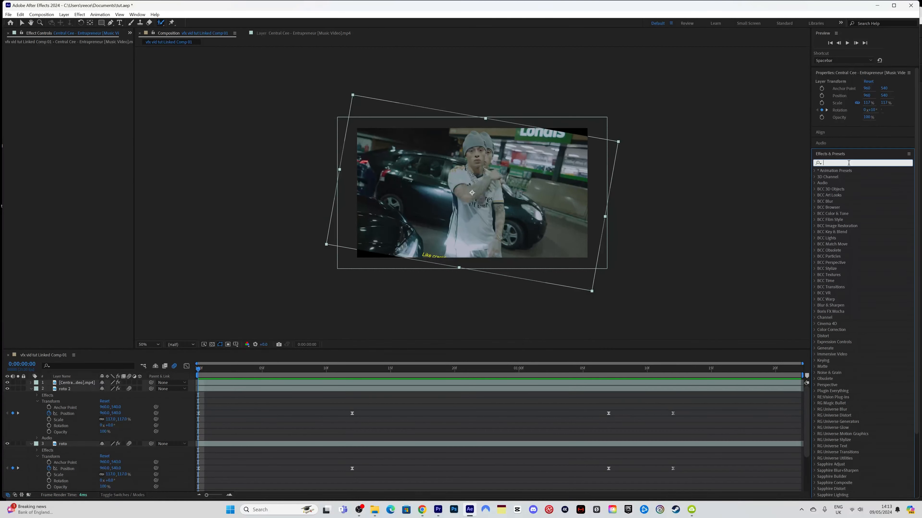
{"action": "type", "text": "blur"}
{"action": "scroll", "coordinate": [860, 253], "scroll_direction": "down", "scroll_amount": 5}
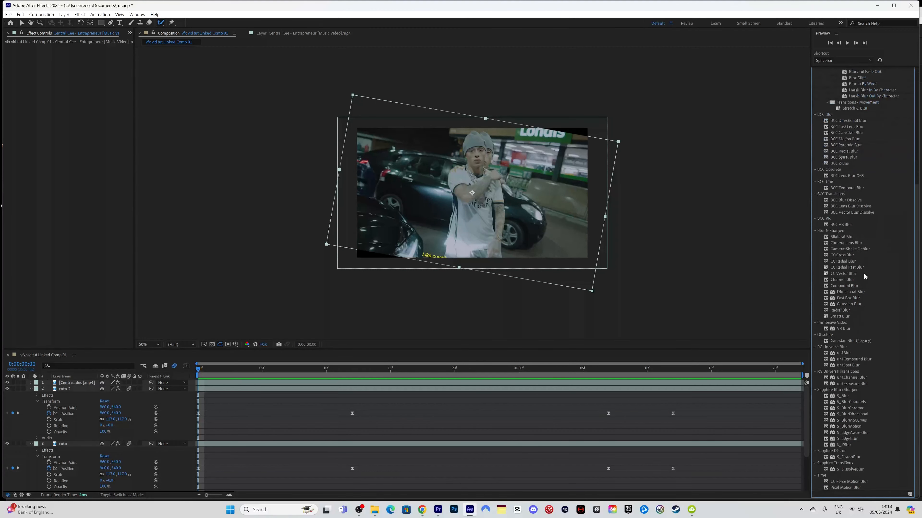
{"action": "left_click", "coordinate": [852, 293]}
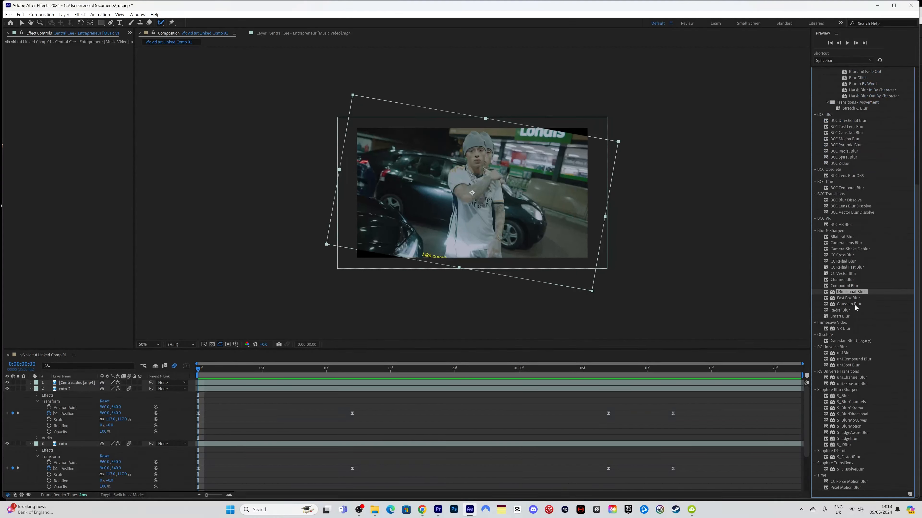
{"action": "left_click_drag", "start_coordinate": [856, 307], "coordinate": [463, 399]}
{"action": "left_click_drag", "start_coordinate": [266, 400], "coordinate": [87, 389]}
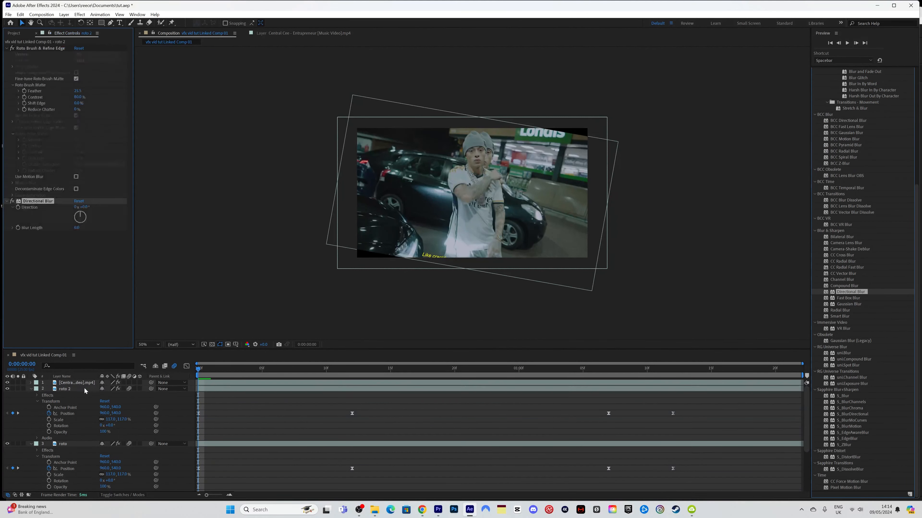
Step: At 0:00:00:21, set roto 2's Directional Blur to a Blur Length of 17 and rotate its Direction to a diagonal angle
{"action": "left_click_drag", "start_coordinate": [860, 293], "coordinate": [49, 455]}
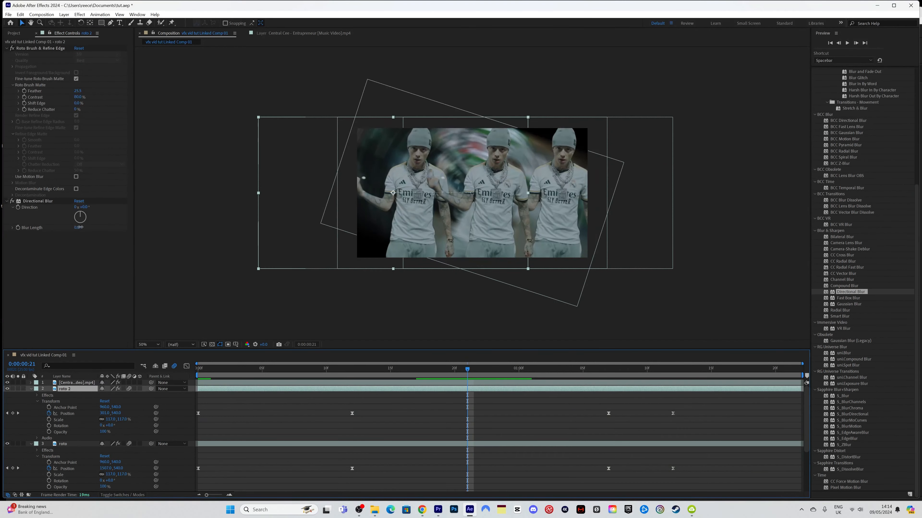
{"action": "left_click_drag", "start_coordinate": [78, 227], "coordinate": [122, 228]}
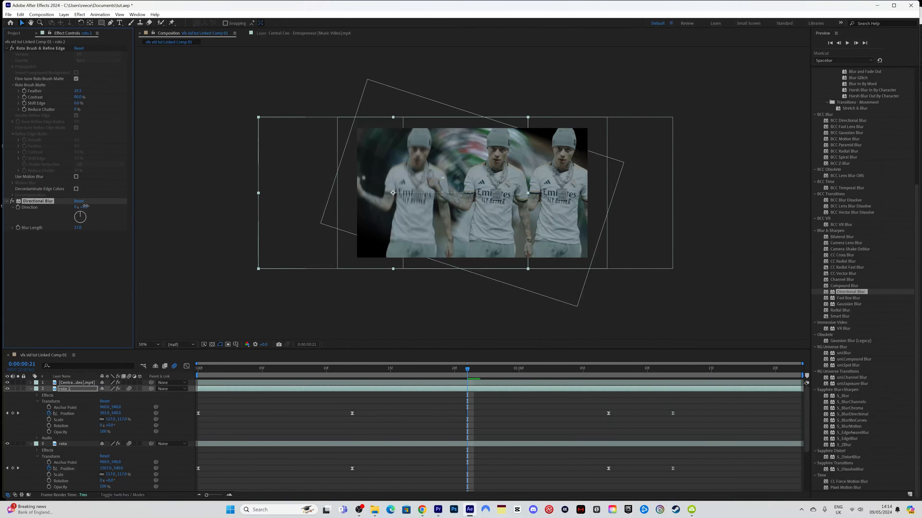
{"action": "left_click_drag", "start_coordinate": [85, 207], "coordinate": [94, 207]}
Step: Copy the Directional Blur effect from roto 2 onto the roto layer and preview the composition from the start
{"action": "right_click", "coordinate": [51, 202]}
{"action": "left_click", "coordinate": [73, 226]}
{"action": "left_click", "coordinate": [63, 444]}
{"action": "left_click", "coordinate": [21, 15]}
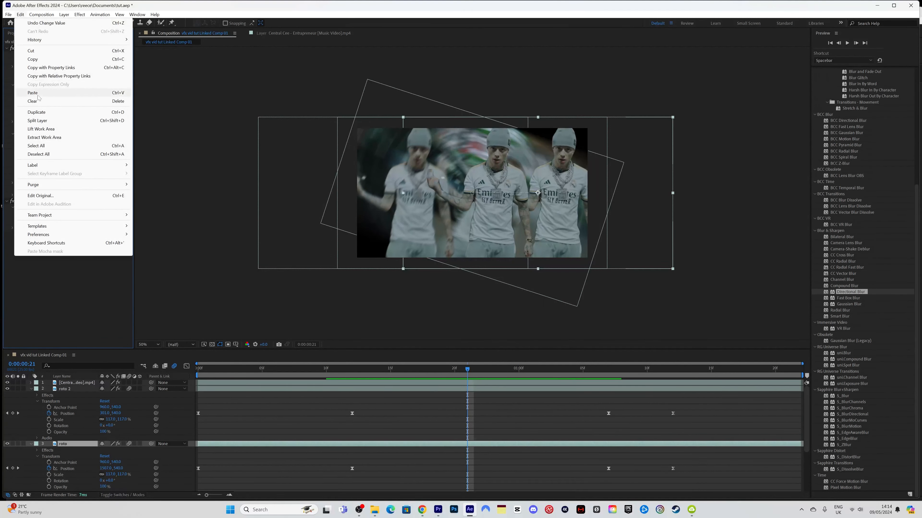
{"action": "left_click", "coordinate": [36, 93]}
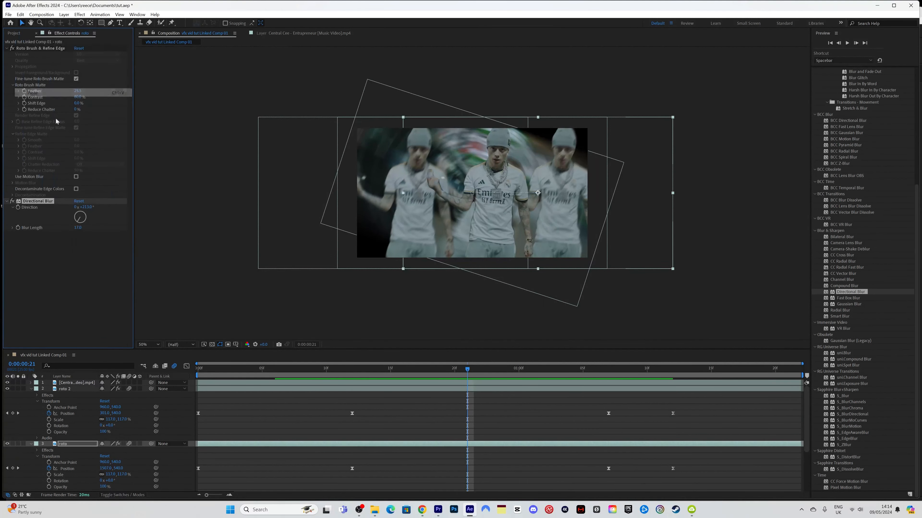
{"action": "left_click_drag", "start_coordinate": [468, 369], "coordinate": [557, 379]}
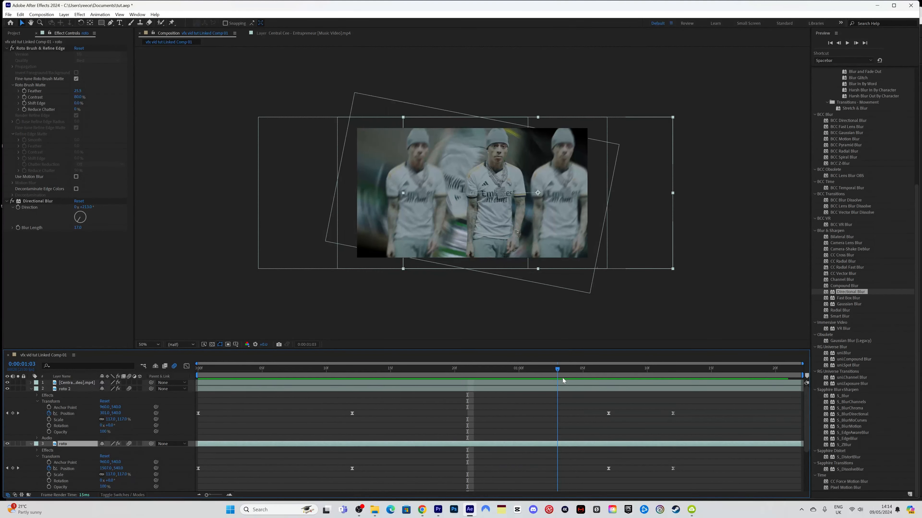
{"action": "left_click_drag", "start_coordinate": [563, 380], "coordinate": [183, 376]}
{"action": "key", "text": "space"}
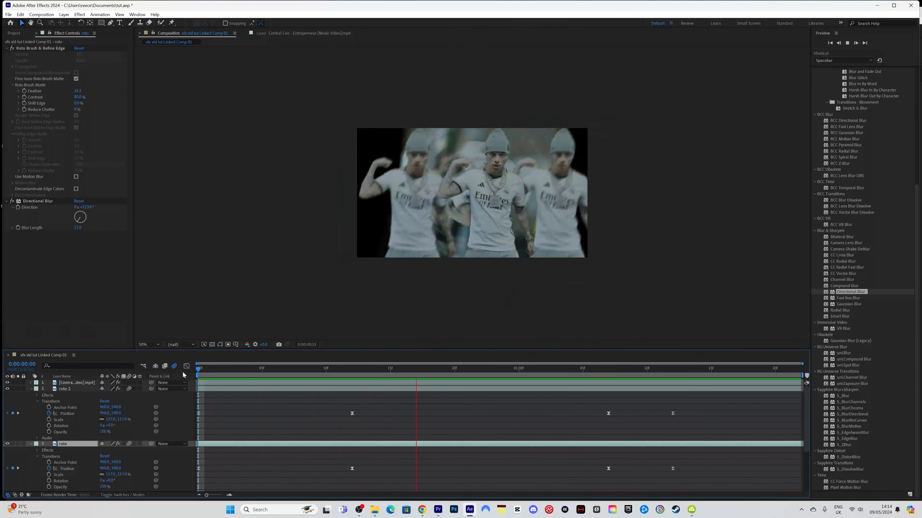
Step: Switch to Premiere Pro and play the linked comp clip in the sequence from its start
{"action": "left_click", "coordinate": [438, 509]}
{"action": "left_click_drag", "start_coordinate": [512, 331], "coordinate": [507, 331]}
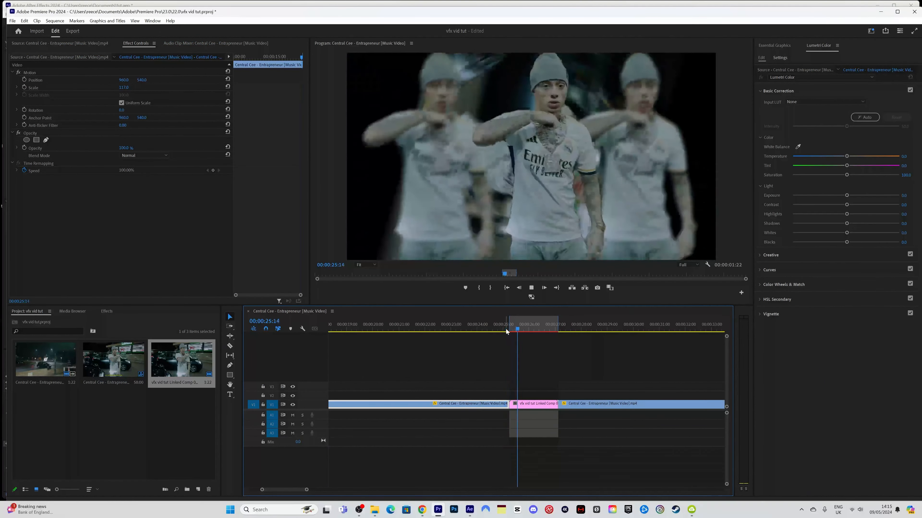
{"action": "left_click", "coordinate": [510, 331]}
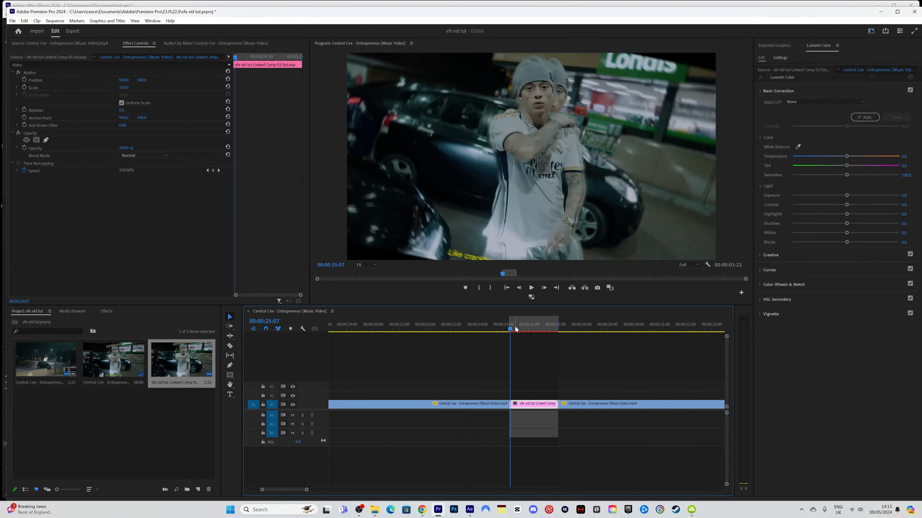
Step: Trim the adjustment layer to 9 frames in the source and place it on V2 at 00:00:25:21
{"action": "left_click_drag", "start_coordinate": [515, 328], "coordinate": [524, 328]}
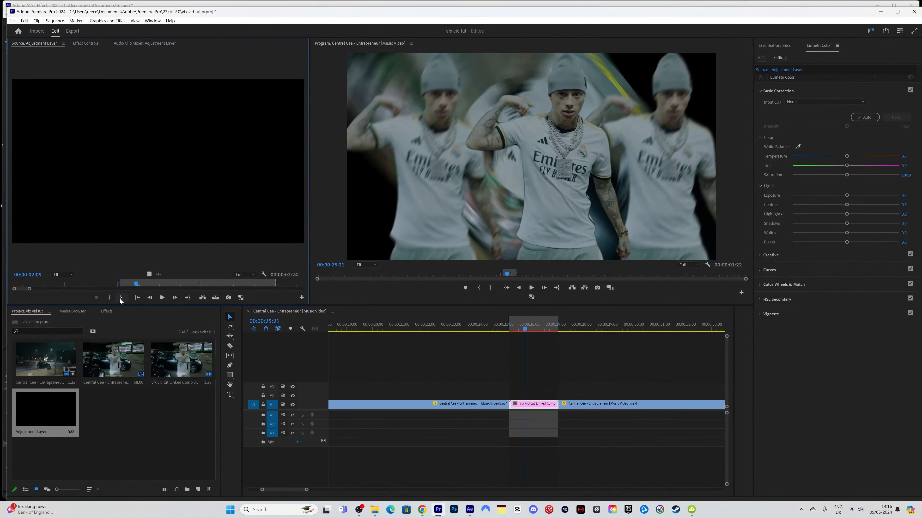
{"action": "left_click_drag", "start_coordinate": [133, 288], "coordinate": [529, 396]}
{"action": "left_click", "coordinate": [121, 298]}
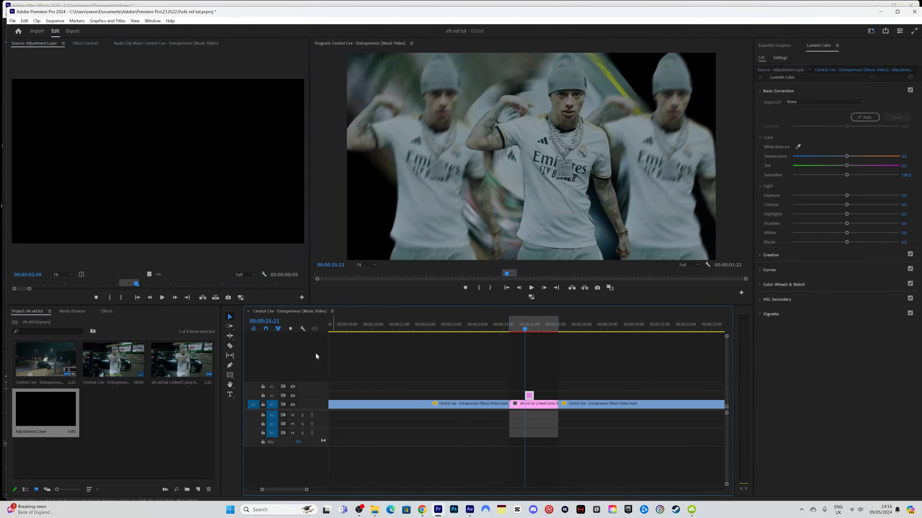
Step: Search the effects for "shake", apply the SMALL SHAKE EFFECT preset to the adjustment layer, and play back the shot
{"action": "left_click", "coordinate": [107, 312]}
{"action": "left_click", "coordinate": [43, 319]}
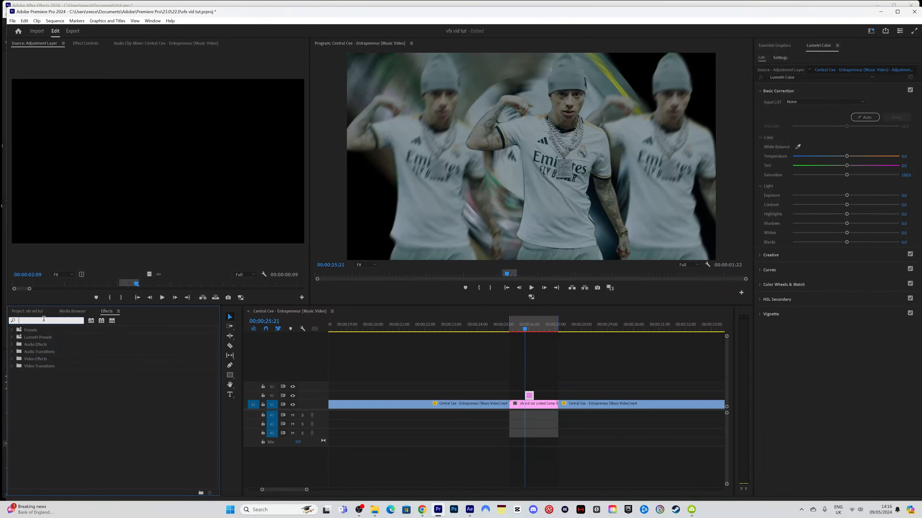
{"action": "type", "text": "shake"}
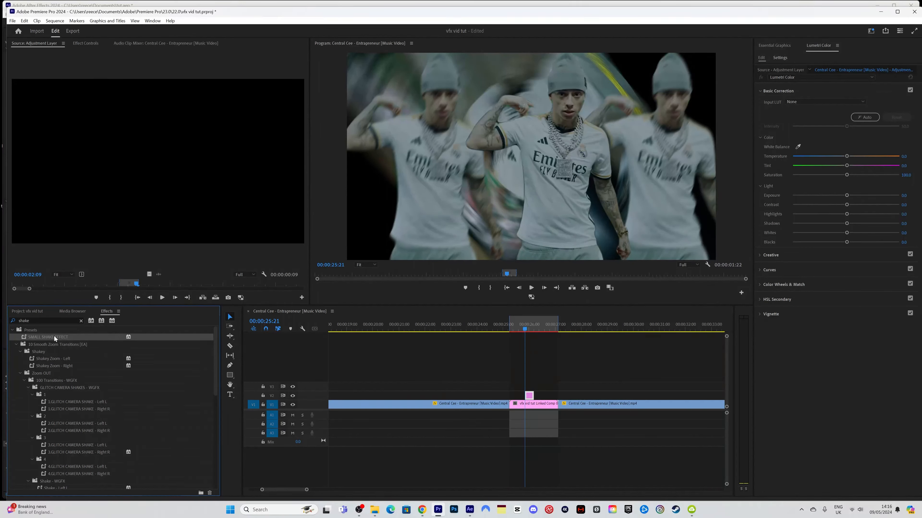
{"action": "double_click", "coordinate": [54, 336]}
{"action": "left_click", "coordinate": [520, 327]}
{"action": "key", "text": "space"}
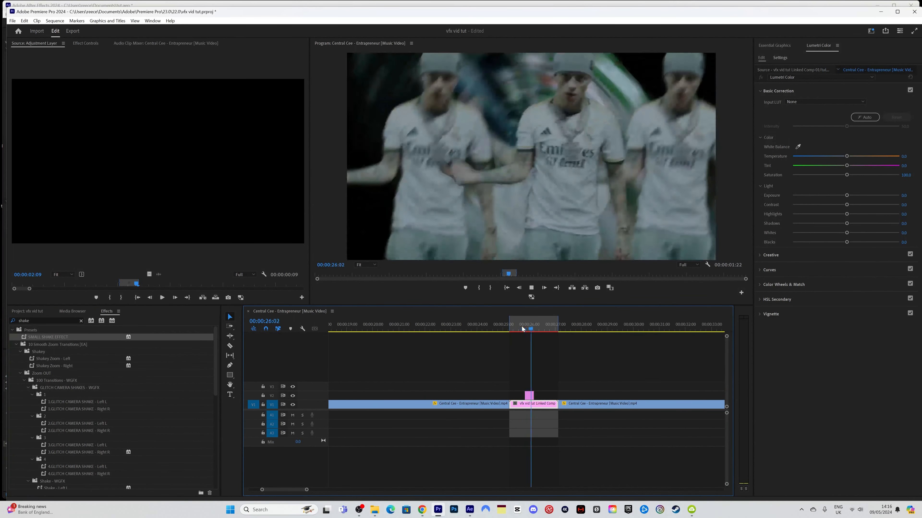
{"action": "left_click", "coordinate": [516, 328]}
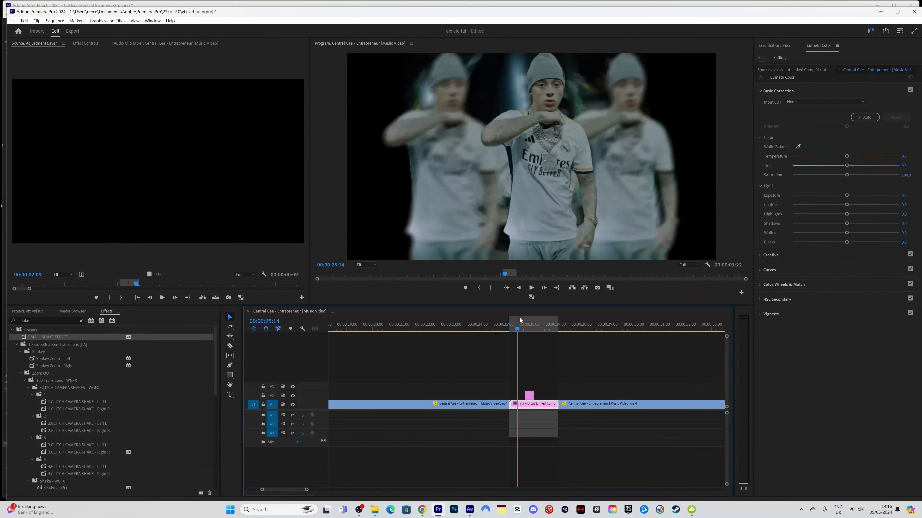
{"action": "key", "text": "space"}
Step: Cut the V2 adjustment layer at 00:00:26:01 and delete the part after the cut
{"action": "mouse_move", "coordinate": [523, 317]}
{"action": "left_mouse_down"}
{"action": "mouse_move", "coordinate": [534, 311]}
{"action": "mouse_move", "coordinate": [521, 320]}
{"action": "mouse_move", "coordinate": [531, 320]}
{"action": "left_mouse_up"}
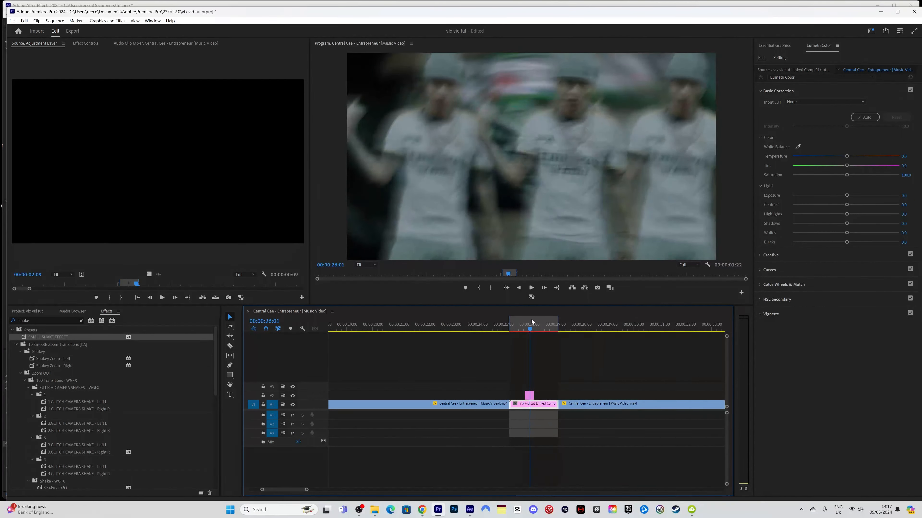
{"action": "key", "text": "c"}
{"action": "left_click", "coordinate": [530, 396]}
{"action": "key", "text": "v"}
{"action": "left_click", "coordinate": [533, 396]}
{"action": "key", "text": "Delete"}
Step: Remove the shake effect from the shortened adjustment layer, reapply the SMALL SHAKE EFFECT preset, and play back the shot
{"action": "left_click", "coordinate": [526, 395]}
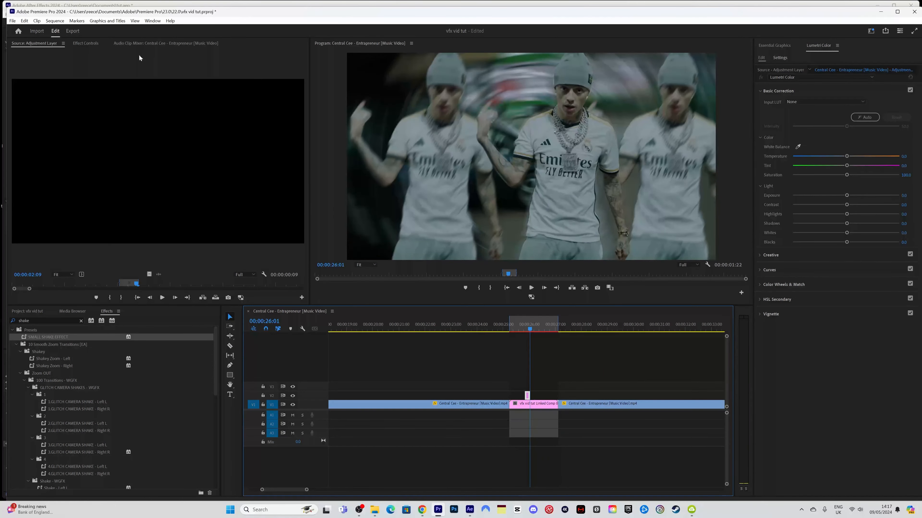
{"action": "left_click", "coordinate": [85, 43]}
{"action": "left_click", "coordinate": [70, 179]}
{"action": "key", "text": "Delete"}
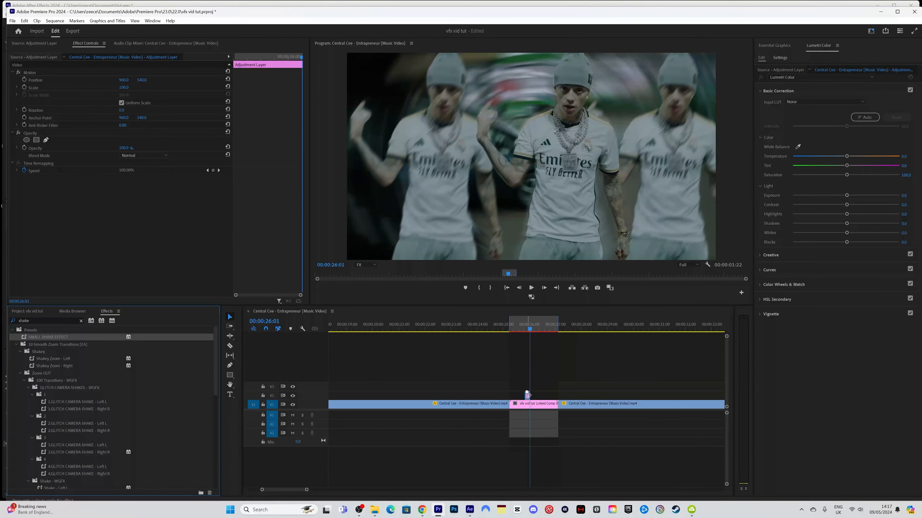
{"action": "left_click", "coordinate": [529, 403]}
{"action": "left_click", "coordinate": [517, 325]}
{"action": "key", "text": "space"}
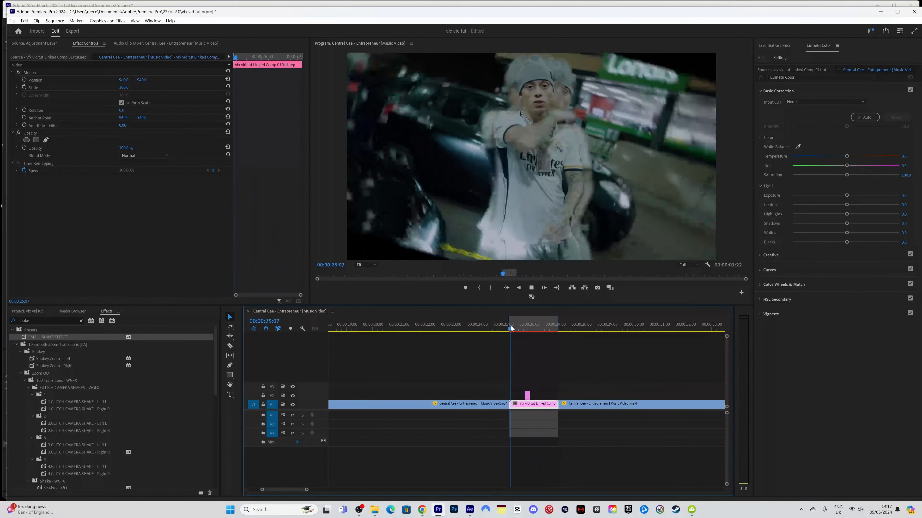
{"action": "key", "text": "space"}
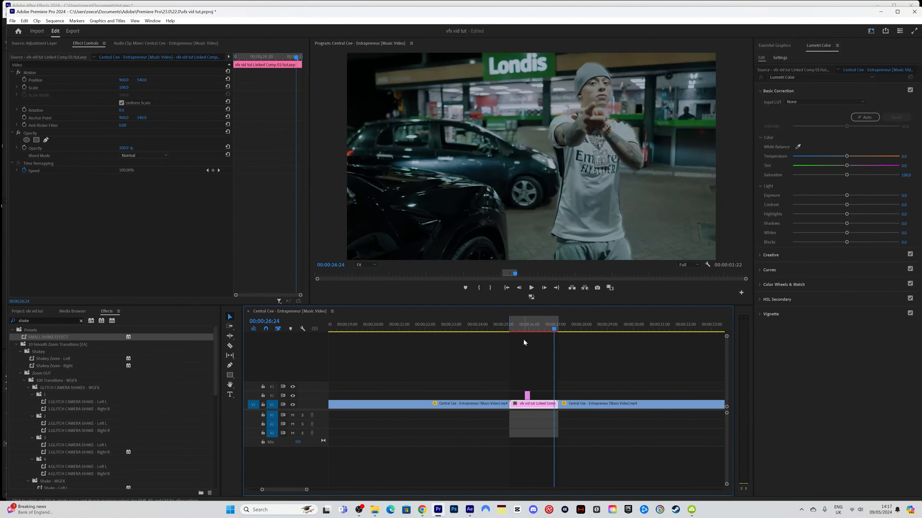
Step: Create a second adjustment layer in the project at 1920 x 1080, 25.00 fps with square pixels
{"action": "mouse_move", "coordinate": [521, 329]}
{"action": "left_mouse_down"}
{"action": "mouse_move", "coordinate": [535, 328]}
{"action": "mouse_move", "coordinate": [518, 327]}
{"action": "left_mouse_up"}
{"action": "left_click", "coordinate": [33, 312]}
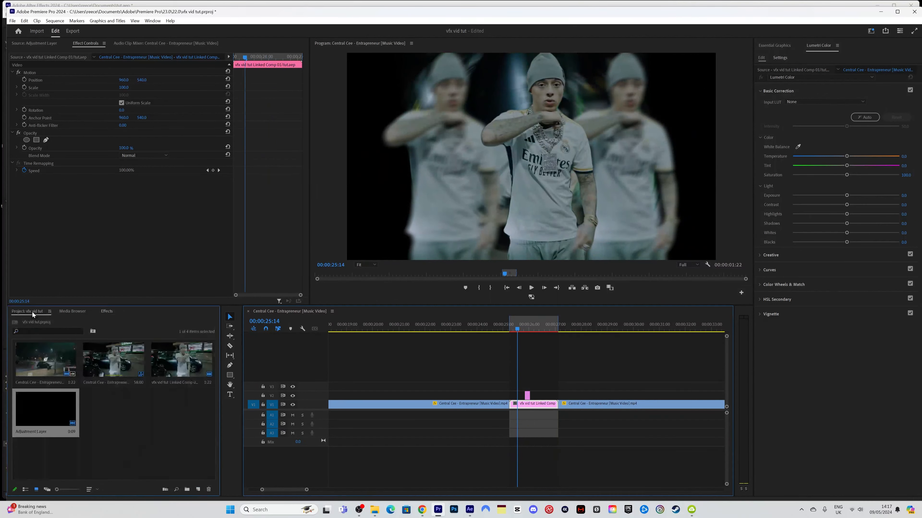
{"action": "left_click", "coordinate": [197, 490]}
{"action": "left_click", "coordinate": [213, 441]}
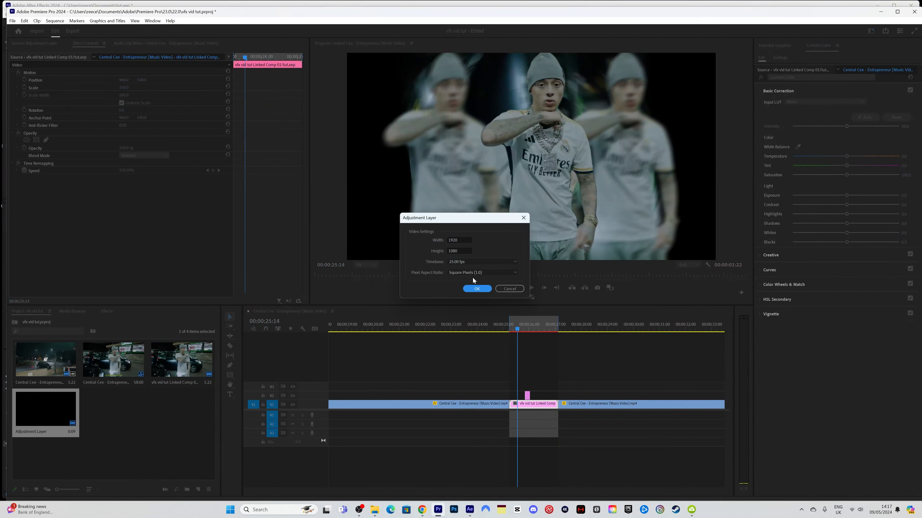
{"action": "left_click", "coordinate": [477, 289]}
Step: Trim the new adjustment layer to 10 frames, place it on V3 above the shake layer, and split it at 00:00:25:21
{"action": "double_click", "coordinate": [108, 408]}
{"action": "key", "text": "space"}
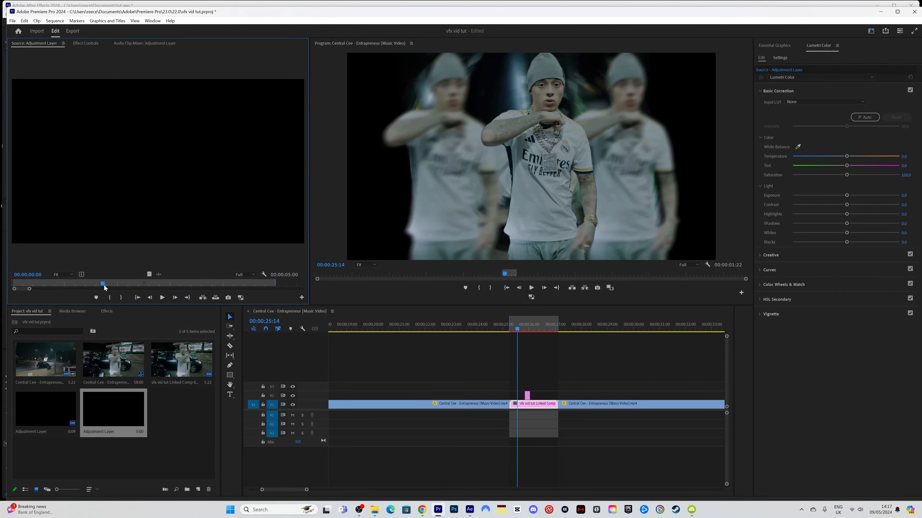
{"action": "left_click", "coordinate": [120, 297]}
{"action": "left_click_drag", "start_coordinate": [149, 274], "coordinate": [546, 395]}
{"action": "left_click_drag", "start_coordinate": [516, 325], "coordinate": [525, 326]}
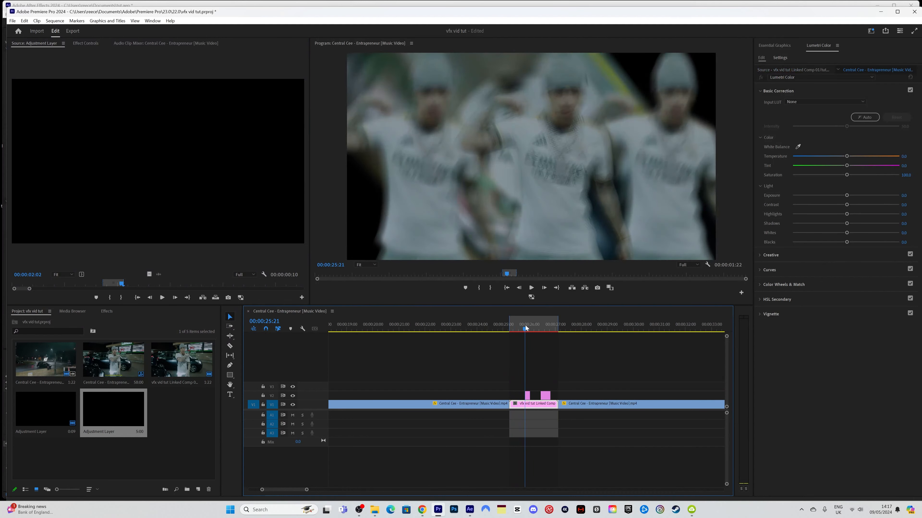
{"action": "left_click_drag", "start_coordinate": [547, 395], "coordinate": [526, 387]}
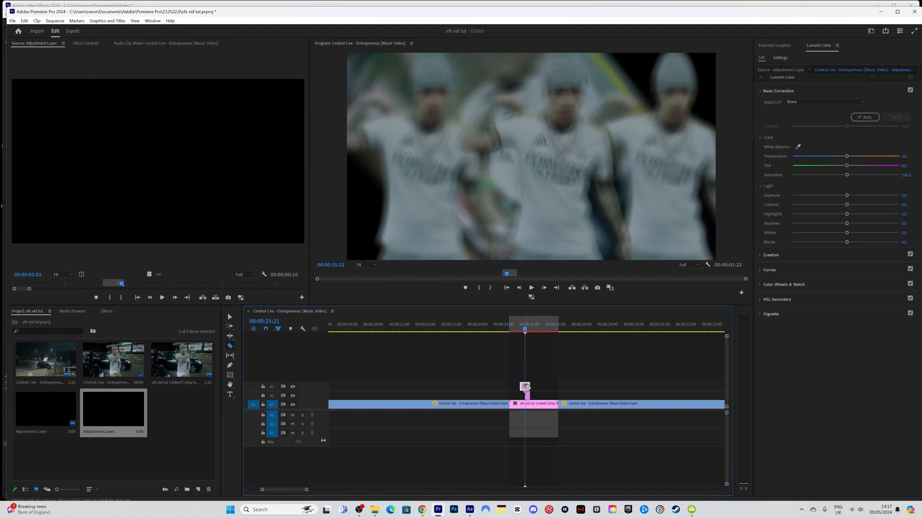
Step: Search the effects for "add", apply Additive Dissolve over the V3 adjustment layer's cut, and play back the flash
{"action": "left_click", "coordinate": [107, 311]}
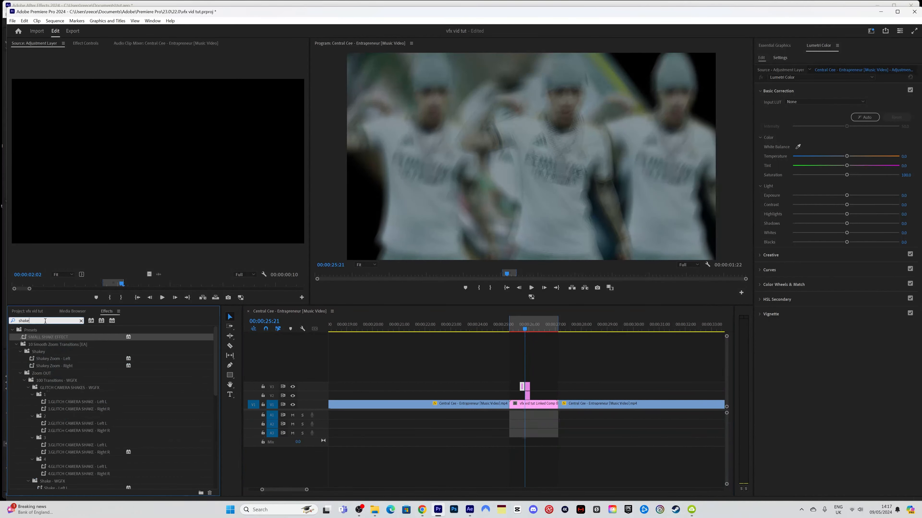
{"action": "type", "text": "add"}
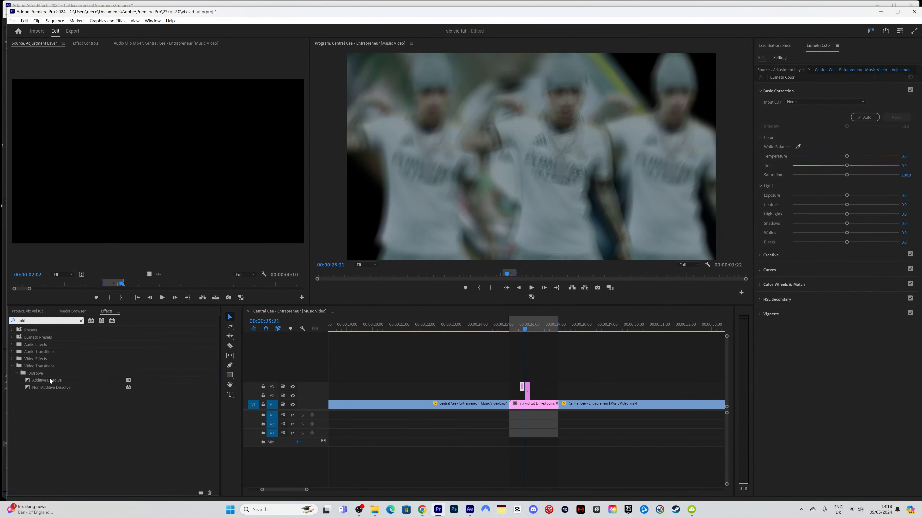
{"action": "left_click_drag", "start_coordinate": [50, 380], "coordinate": [525, 387]}
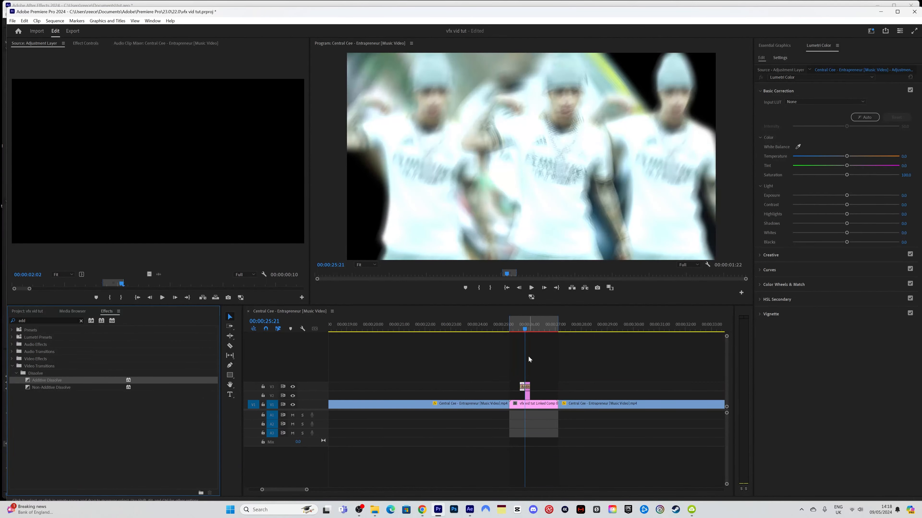
{"action": "left_click_drag", "start_coordinate": [521, 329], "coordinate": [518, 329]}
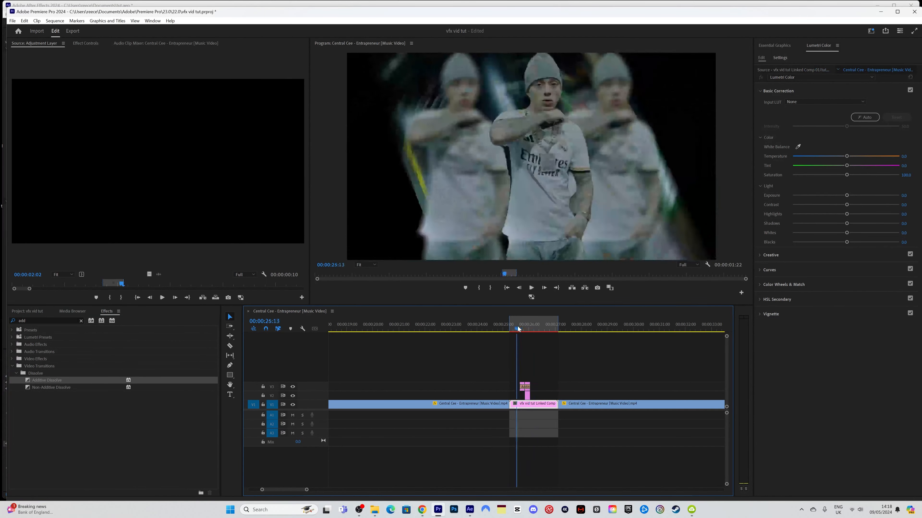
{"action": "key", "text": "space"}
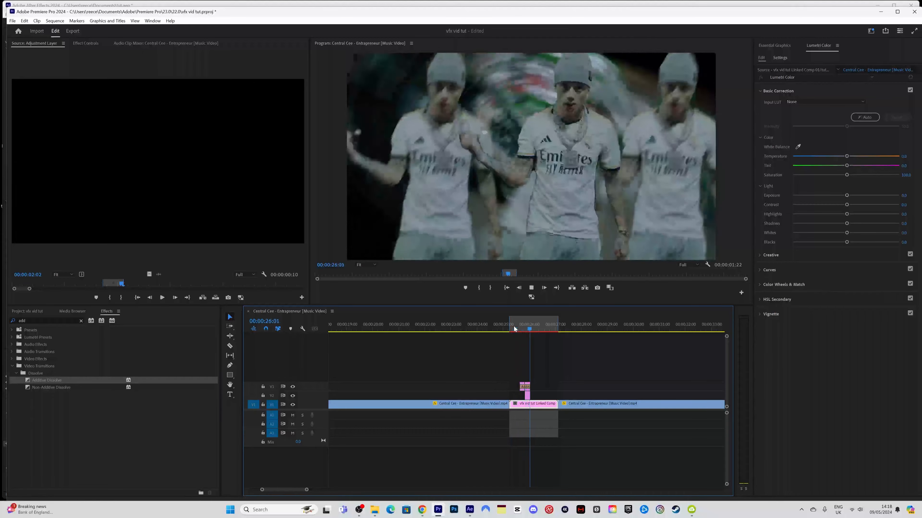
{"action": "left_click", "coordinate": [512, 329]}
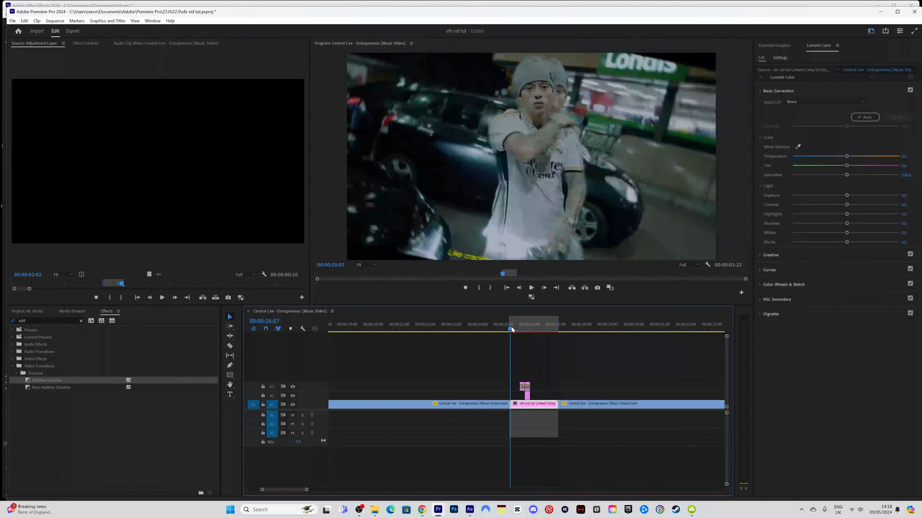
Step: Play back the clone shot with its shake and flash effects, and render the sequence preview for it
{"action": "key", "text": "space"}
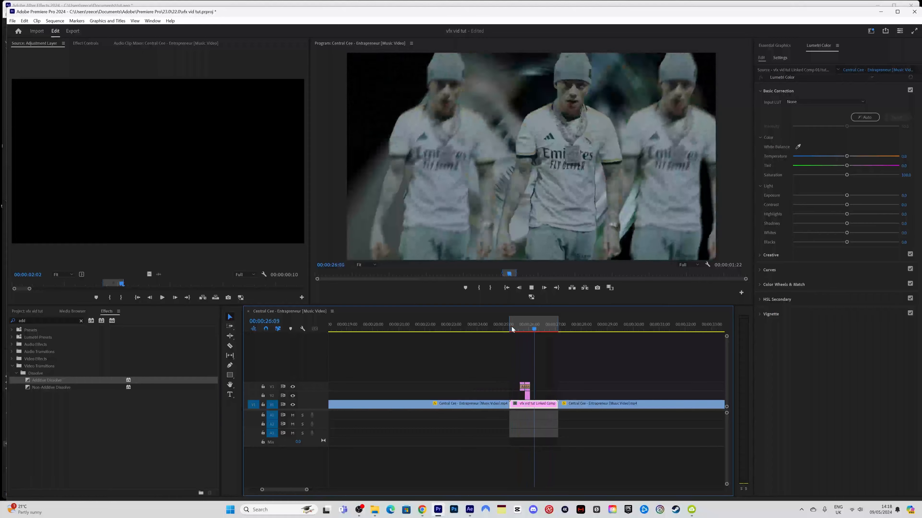
{"action": "key", "text": "Return"}
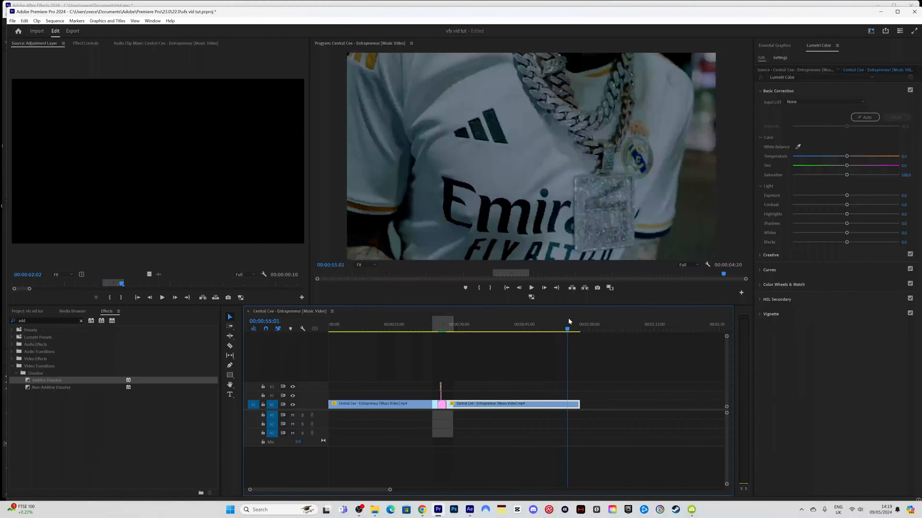
Step: Split the music video clip on V1 at 00:00:55:00, where the pendant close-up begins
{"action": "left_click_drag", "start_coordinate": [568, 318], "coordinate": [564, 319]}
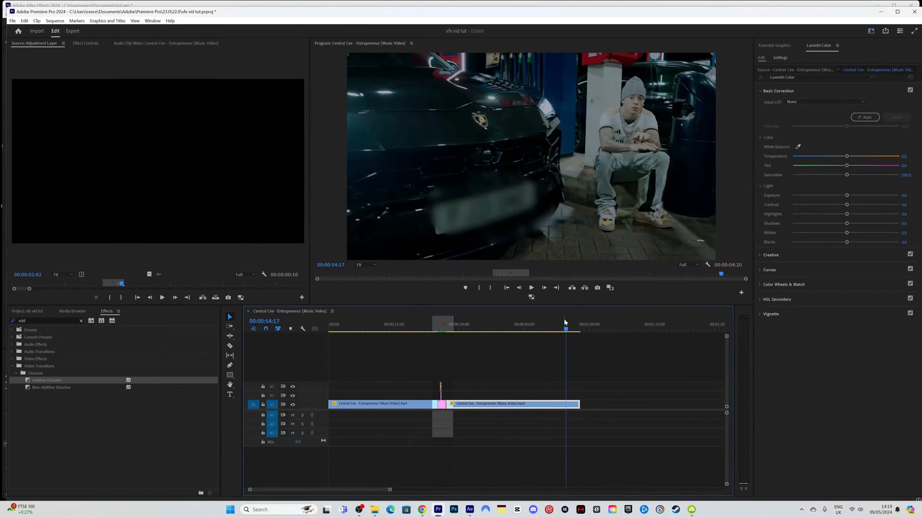
{"action": "key", "text": "Right"}
{"action": "key", "text": "Right"}
{"action": "key", "text": "Right"}
{"action": "key", "text": "Right"}
{"action": "key", "text": "Right"}
{"action": "key", "text": "Right"}
{"action": "key", "text": "Right"}
{"action": "key", "text": "Right"}
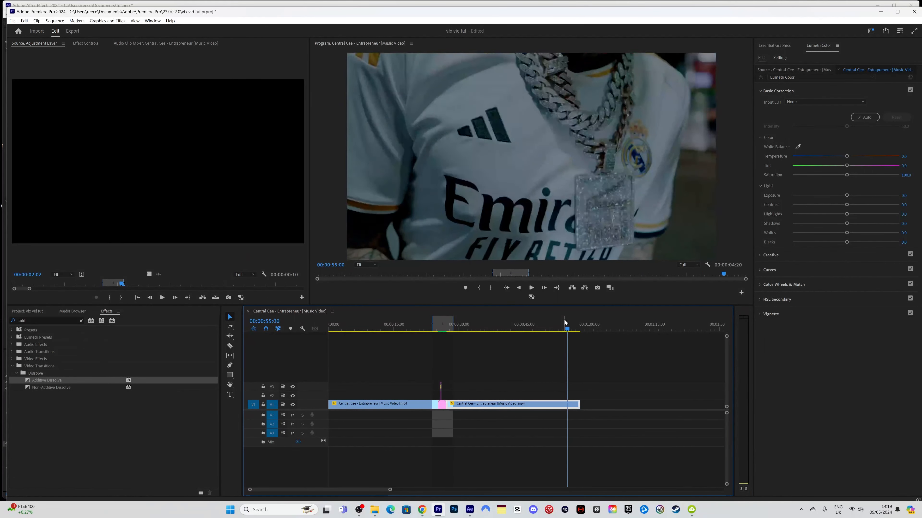
{"action": "key", "text": "c"}
{"action": "left_click", "coordinate": [571, 405]}
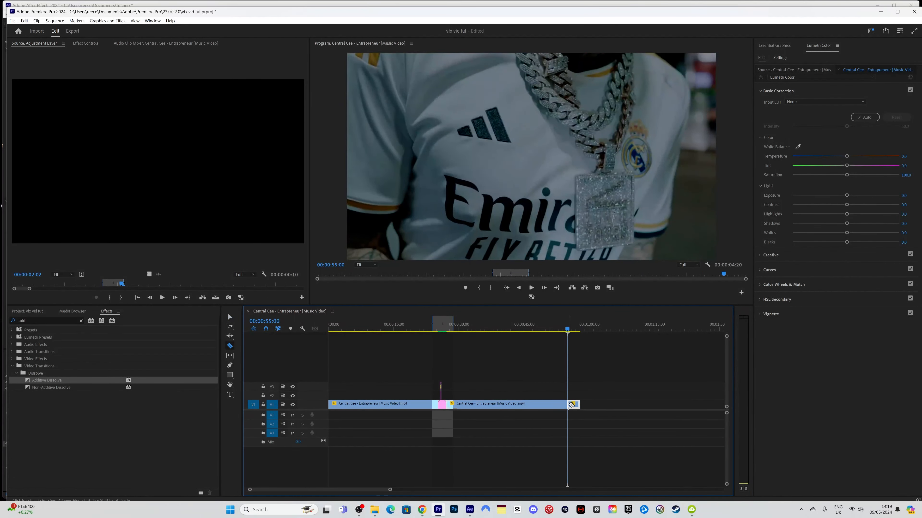
Step: Step frame by frame through the pendant close-up after the cut to examine where the shot ends
{"action": "key", "text": "Right"}
{"action": "key", "text": "Right"}
{"action": "key", "text": "Right"}
{"action": "key", "text": "Right"}
{"action": "key", "text": "Right"}
{"action": "key", "text": "Right"}
{"action": "key", "text": "Right"}
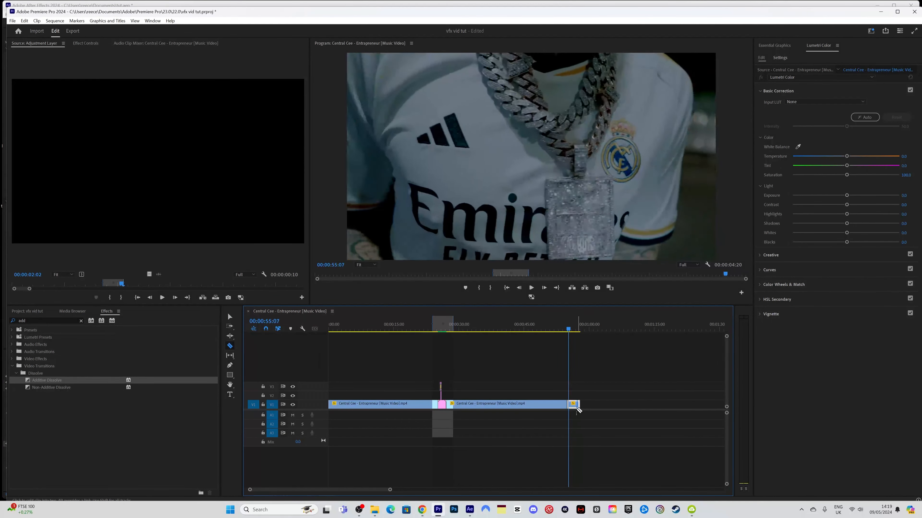
{"action": "key", "text": "Right"}
{"action": "key", "text": "Right"}
{"action": "key", "text": "Right"}
{"action": "key", "text": "Right"}
{"action": "key", "text": "Right"}
{"action": "key", "text": "Left"}
{"action": "key", "text": "Right"}
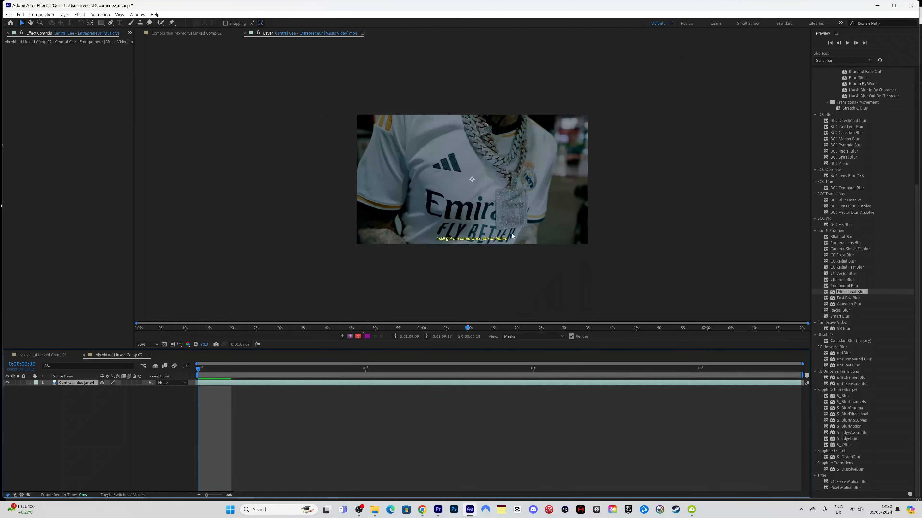
Step: Switch to After Effects and rotoscope the diamond pendant out of the close-up with the Roto Brush tool
{"action": "left_click", "coordinate": [161, 23]}
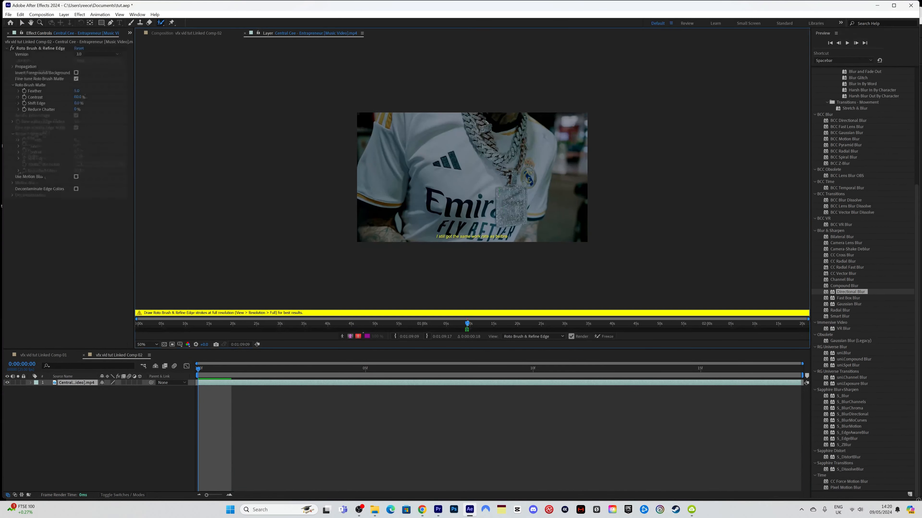
{"action": "scroll", "coordinate": [508, 227], "scroll_direction": "up", "scroll_amount": 2}
{"action": "scroll", "coordinate": [506, 165], "scroll_direction": "down", "scroll_amount": 2}
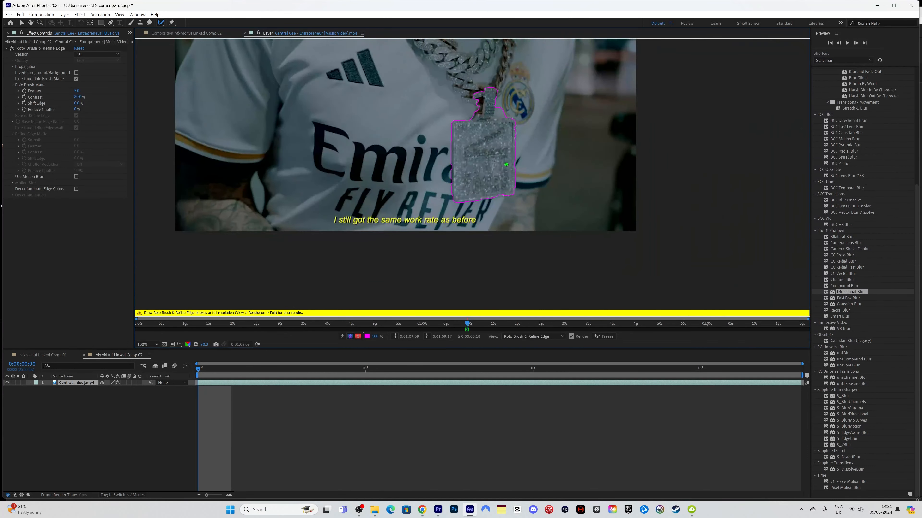
{"action": "scroll", "coordinate": [505, 164], "scroll_direction": "up", "scroll_amount": 2}
{"action": "scroll", "coordinate": [506, 161], "scroll_direction": "down", "scroll_amount": 1}
{"action": "scroll", "coordinate": [505, 115], "scroll_direction": "down", "scroll_amount": 1}
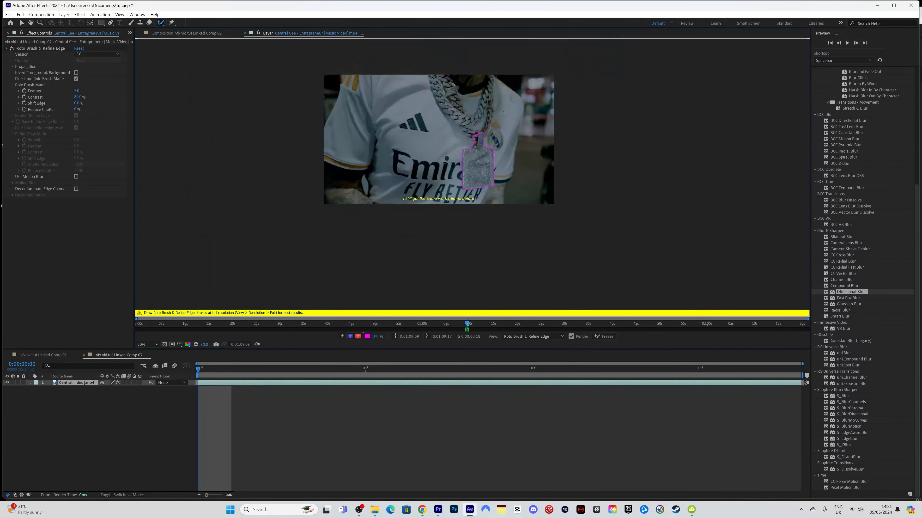
Step: Increase the Roto Brush matte's feather in the composition to soften the edges of the pendant cutout
{"action": "left_click", "coordinate": [183, 34]}
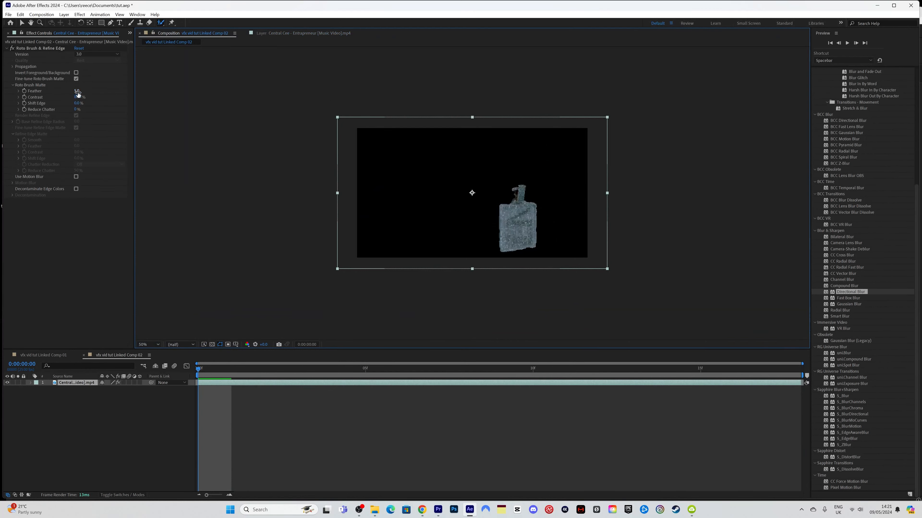
{"action": "left_click_drag", "start_coordinate": [76, 91], "coordinate": [130, 92]}
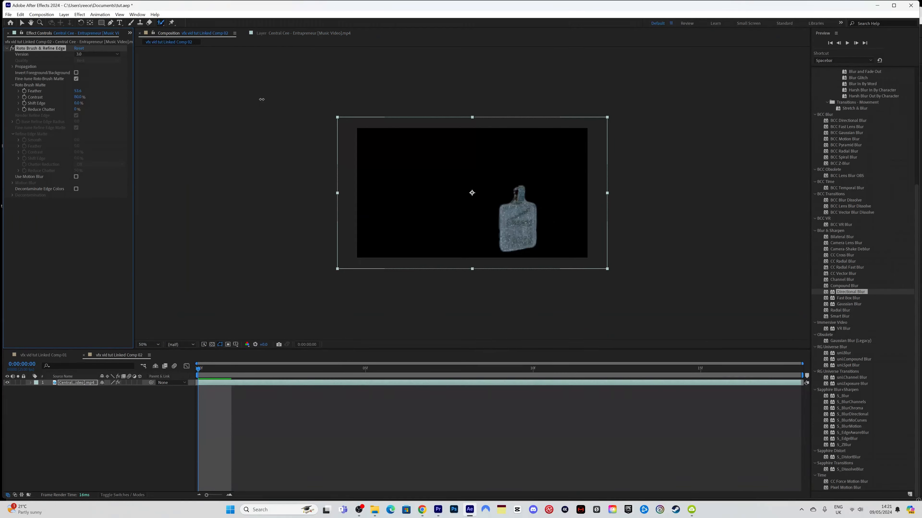
{"action": "left_click_drag", "start_coordinate": [217, 102], "coordinate": [223, 102]}
Step: Duplicate the pendant layer, remove Roto Brush & Refine Edge from the lower copy, and check the result along the timeline
{"action": "left_click", "coordinate": [233, 382]}
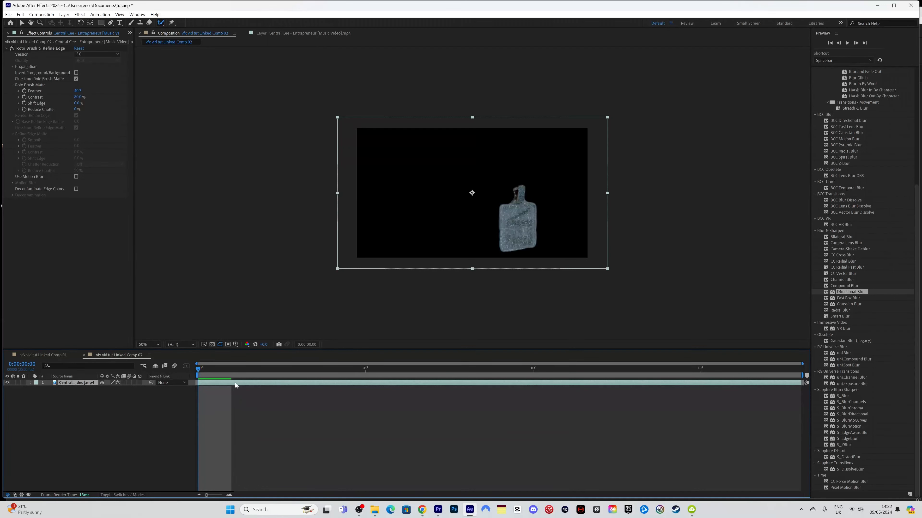
{"action": "key", "text": "ctrl+d"}
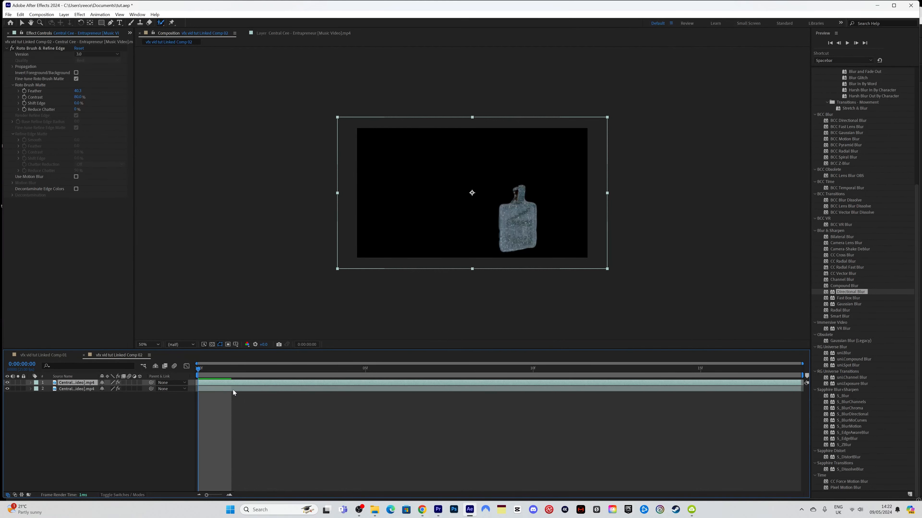
{"action": "left_click", "coordinate": [233, 389]}
{"action": "left_click", "coordinate": [48, 49]}
{"action": "key", "text": "Delete"}
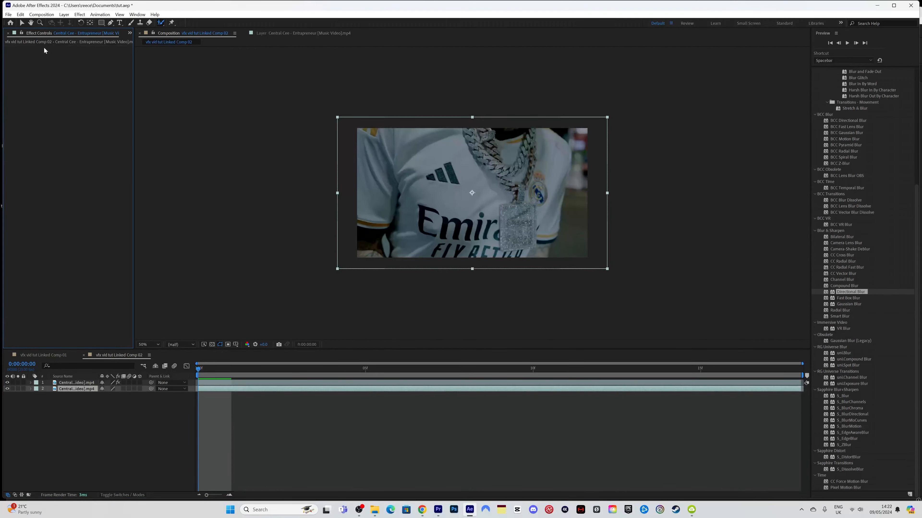
{"action": "left_click_drag", "start_coordinate": [208, 370], "coordinate": [229, 370]}
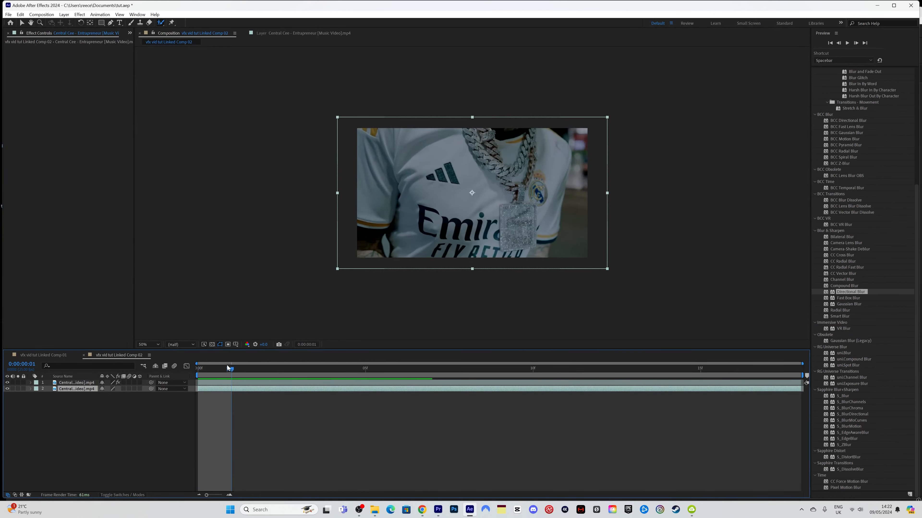
{"action": "left_click_drag", "start_coordinate": [229, 369], "coordinate": [198, 369]}
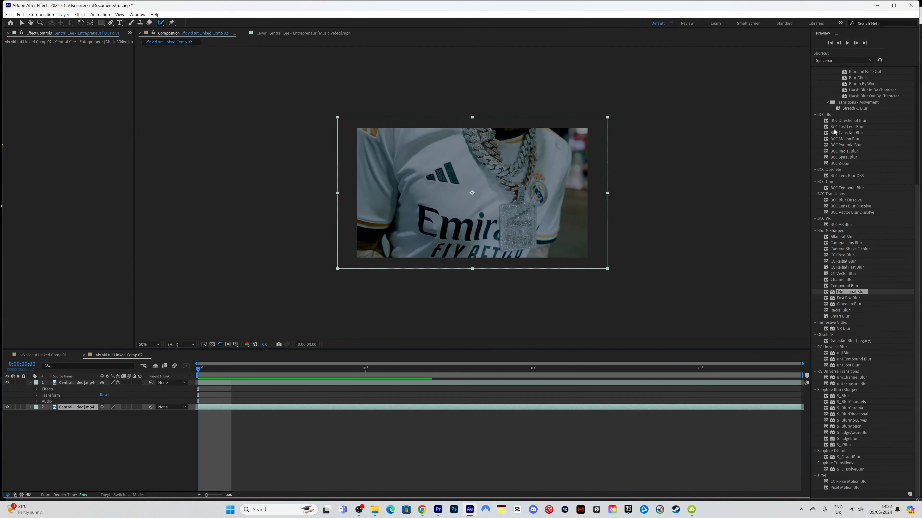
Step: Search the effects for "glow", apply Deep Glow to the rotoscoped pendant layer, and lower its exposure
{"action": "scroll", "coordinate": [834, 132], "scroll_direction": "up", "scroll_amount": 5}
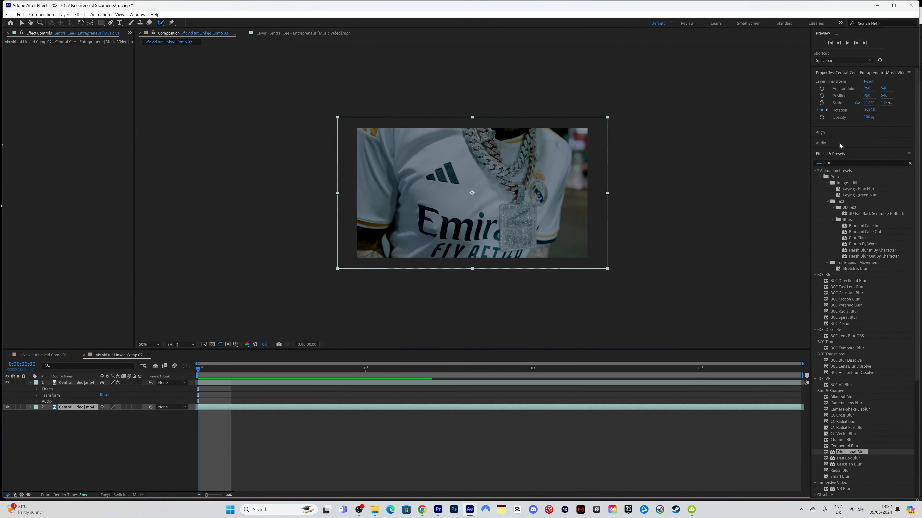
{"action": "left_click", "coordinate": [843, 164]}
{"action": "key", "text": "BackSpace"}
{"action": "key", "text": "BackSpace"}
{"action": "key", "text": "BackSpace"}
{"action": "key", "text": "BackSpace"}
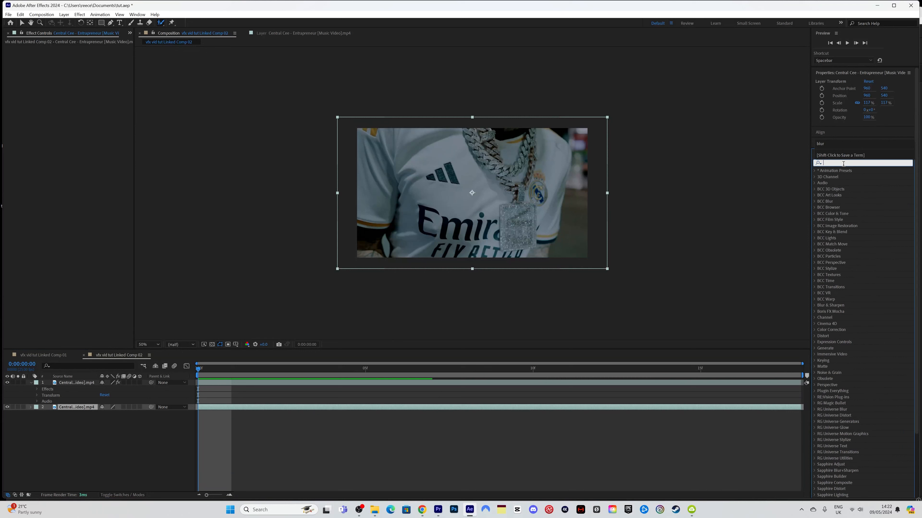
{"action": "type", "text": "glow"}
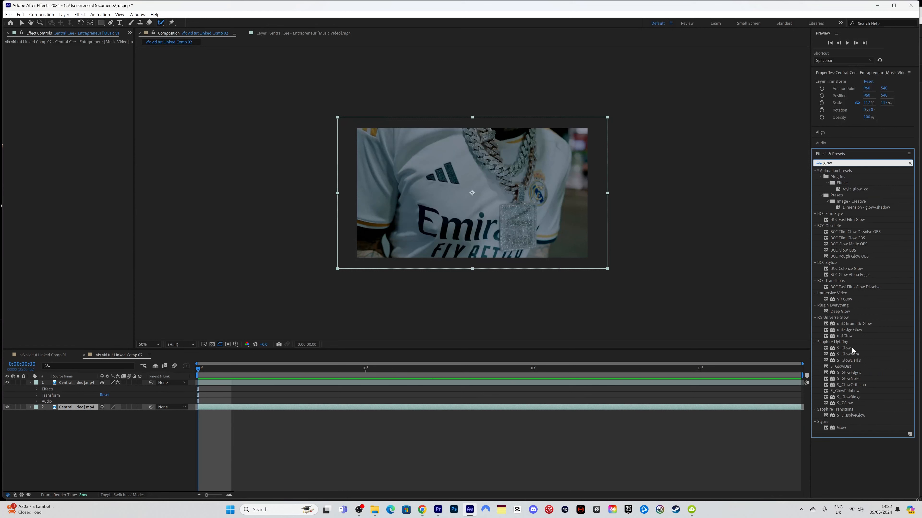
{"action": "left_click", "coordinate": [840, 311]}
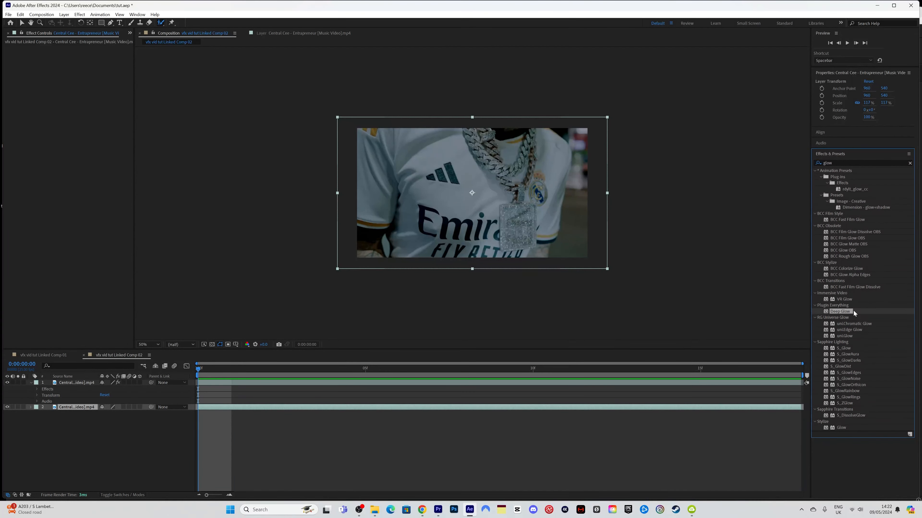
{"action": "left_click_drag", "start_coordinate": [852, 312], "coordinate": [244, 382]}
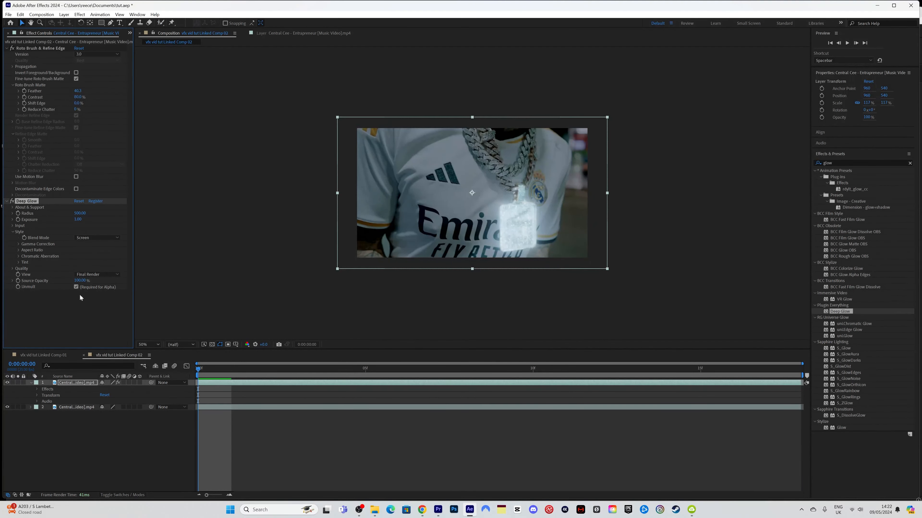
{"action": "left_click_drag", "start_coordinate": [78, 219], "coordinate": [51, 221]}
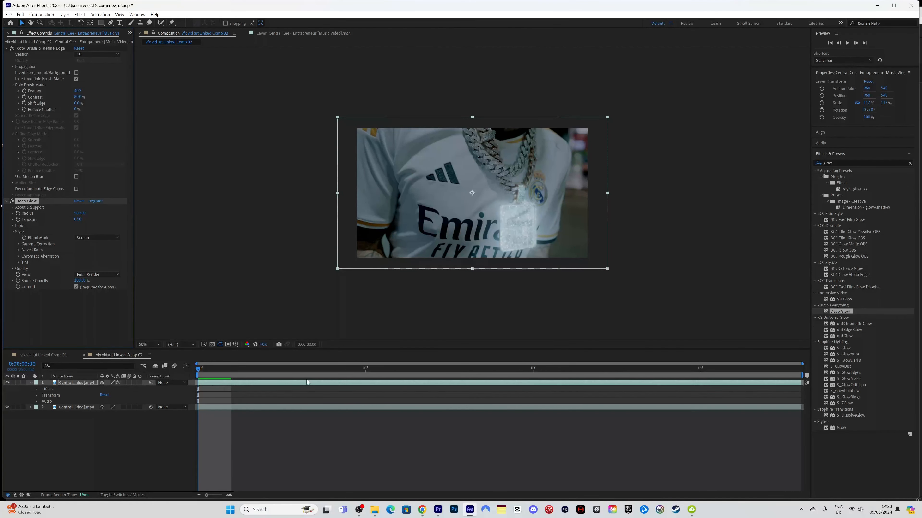
{"action": "left_click_drag", "start_coordinate": [228, 371], "coordinate": [198, 374]}
Step: Search the effects for "fade in", apply Fade In Over Layer Below to the pendant layer, and scrub through the fade
{"action": "left_click", "coordinate": [828, 163]}
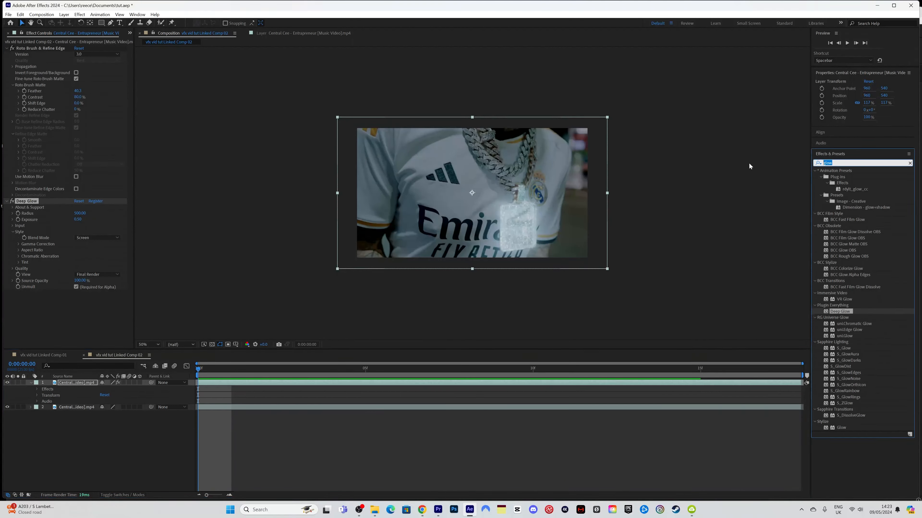
{"action": "key", "text": "BackSpace"}
{"action": "type", "text": "fade in"}
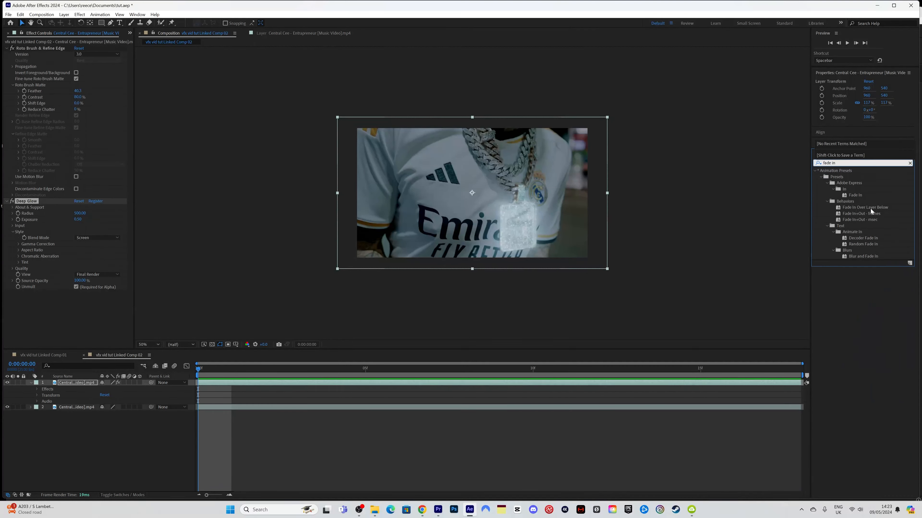
{"action": "left_click_drag", "start_coordinate": [872, 207], "coordinate": [284, 372]}
{"action": "left_click_drag", "start_coordinate": [380, 372], "coordinate": [743, 380]}
Step: Switch to Premiere Pro and play back the glowing pendant shot, then return the playhead to just before it
{"action": "key", "text": "space"}
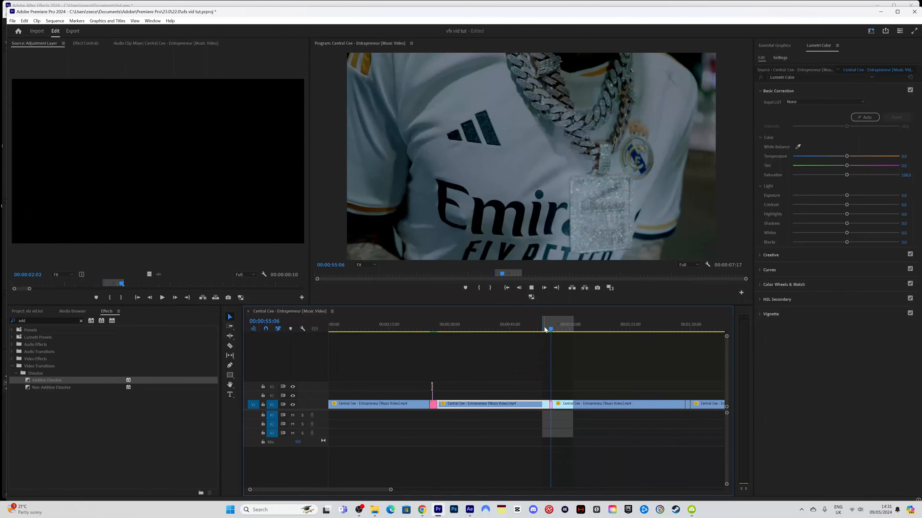
{"action": "left_click", "coordinate": [549, 330]}
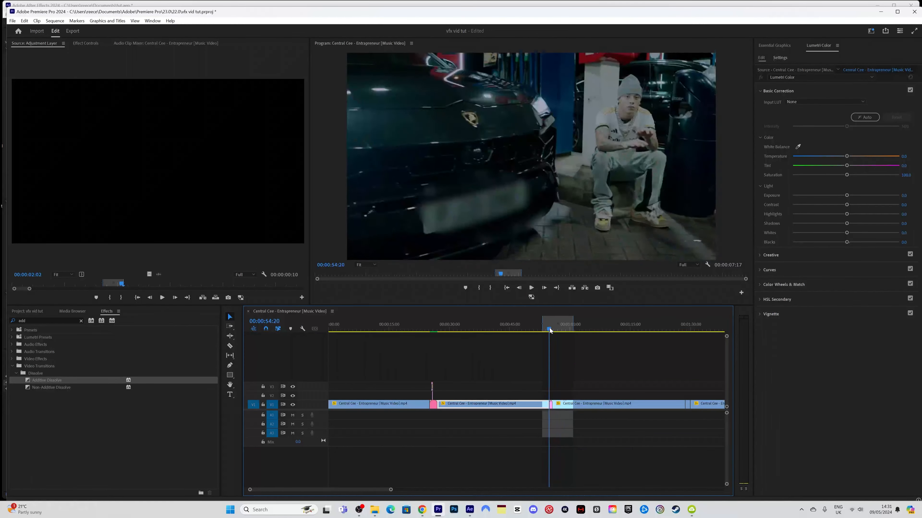